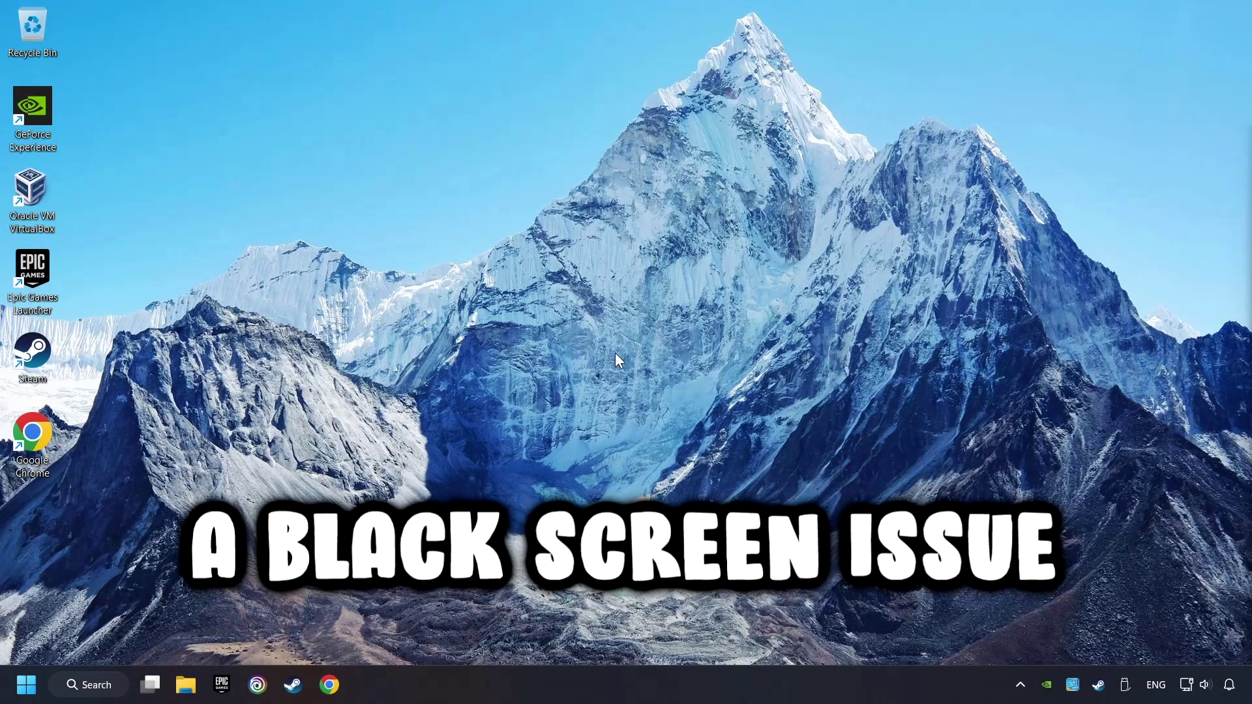
Open Device Manager from search and expand Display adapters.
{"action": "left_click", "coordinate": [91, 685]}
{"action": "type", "text": "device manager"}
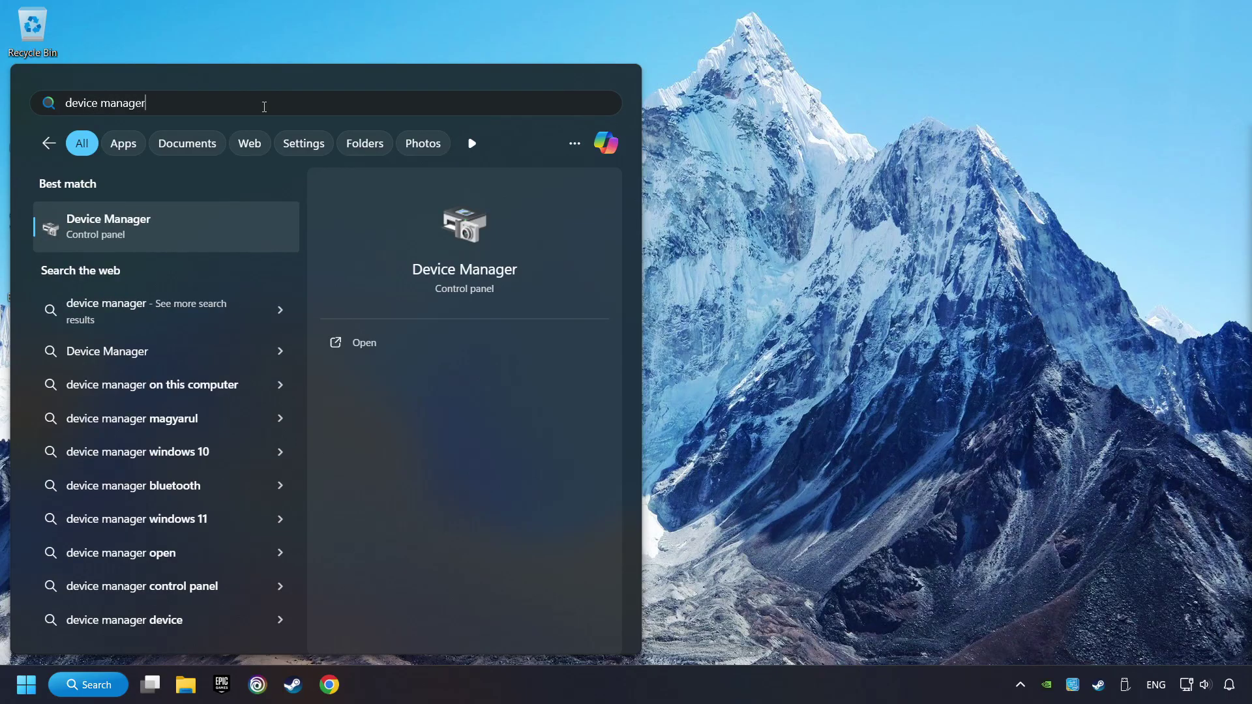
{"action": "left_click", "coordinate": [256, 236]}
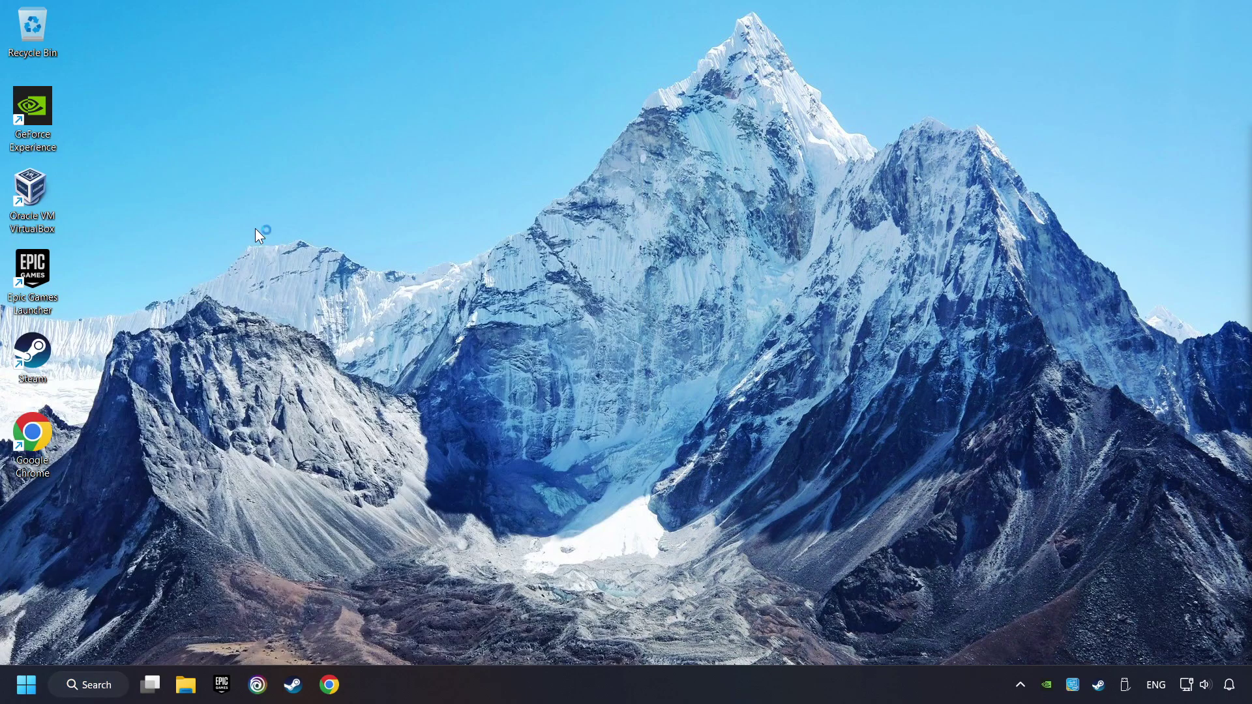
{"action": "left_click_drag", "start_coordinate": [246, 51], "coordinate": [474, 120]}
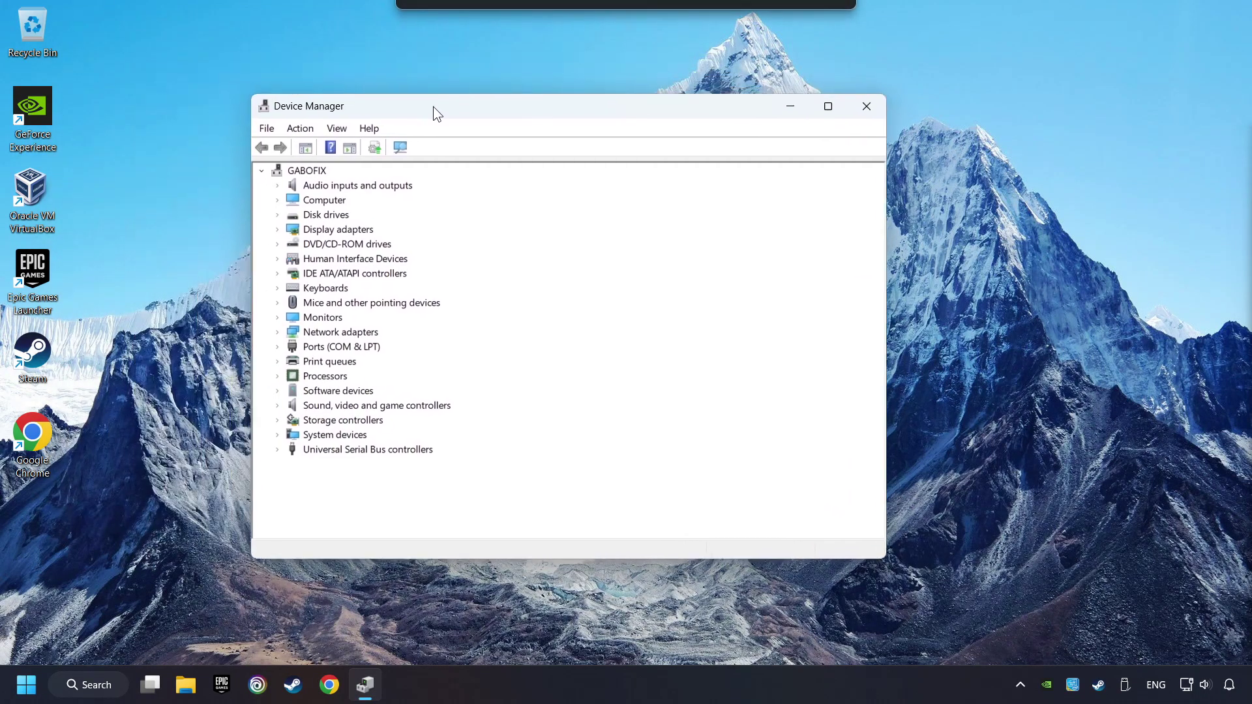
{"action": "left_click", "coordinate": [339, 243]}
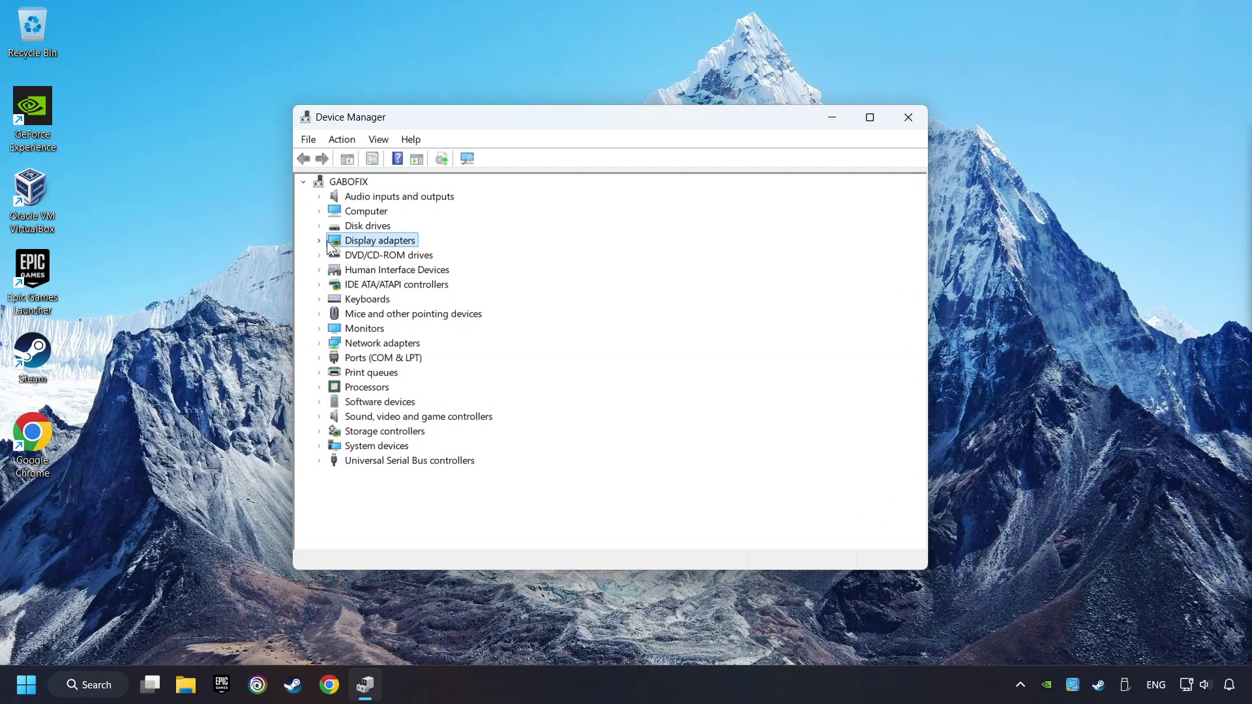
{"action": "left_click", "coordinate": [319, 242]}
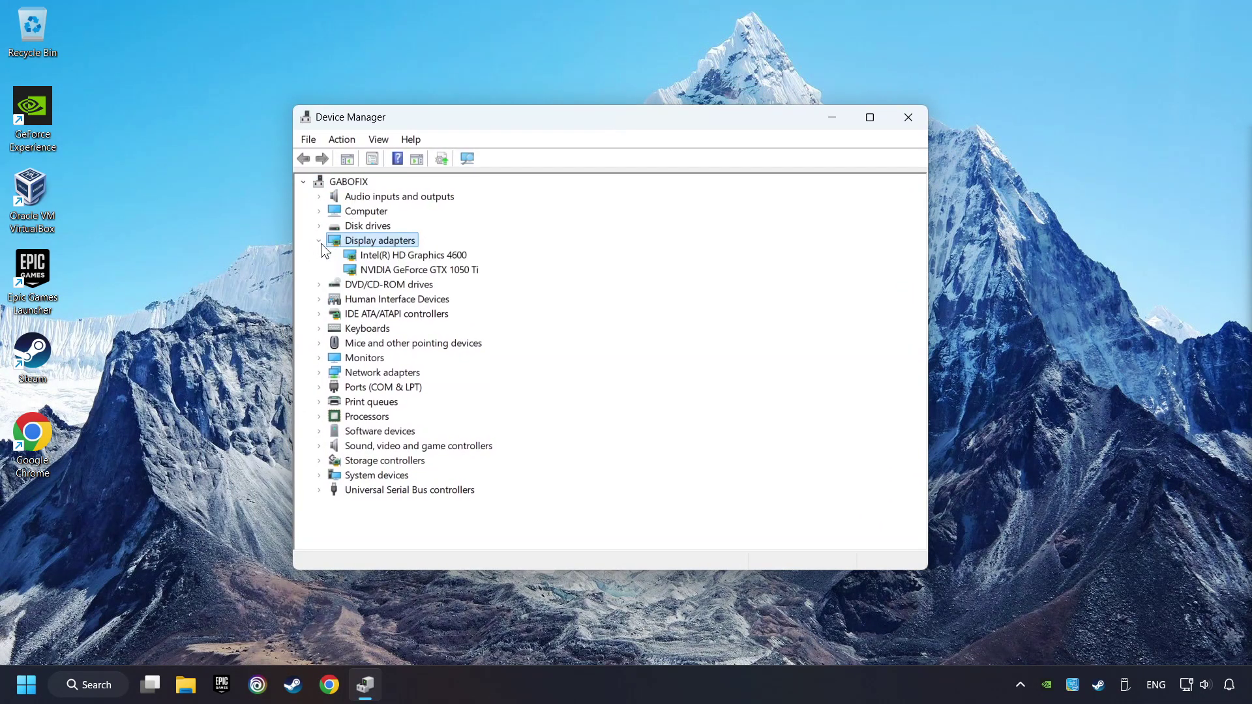
Search automatically for a GTX 1050 Ti driver update; the best driver is already installed.
{"action": "left_click", "coordinate": [361, 270]}
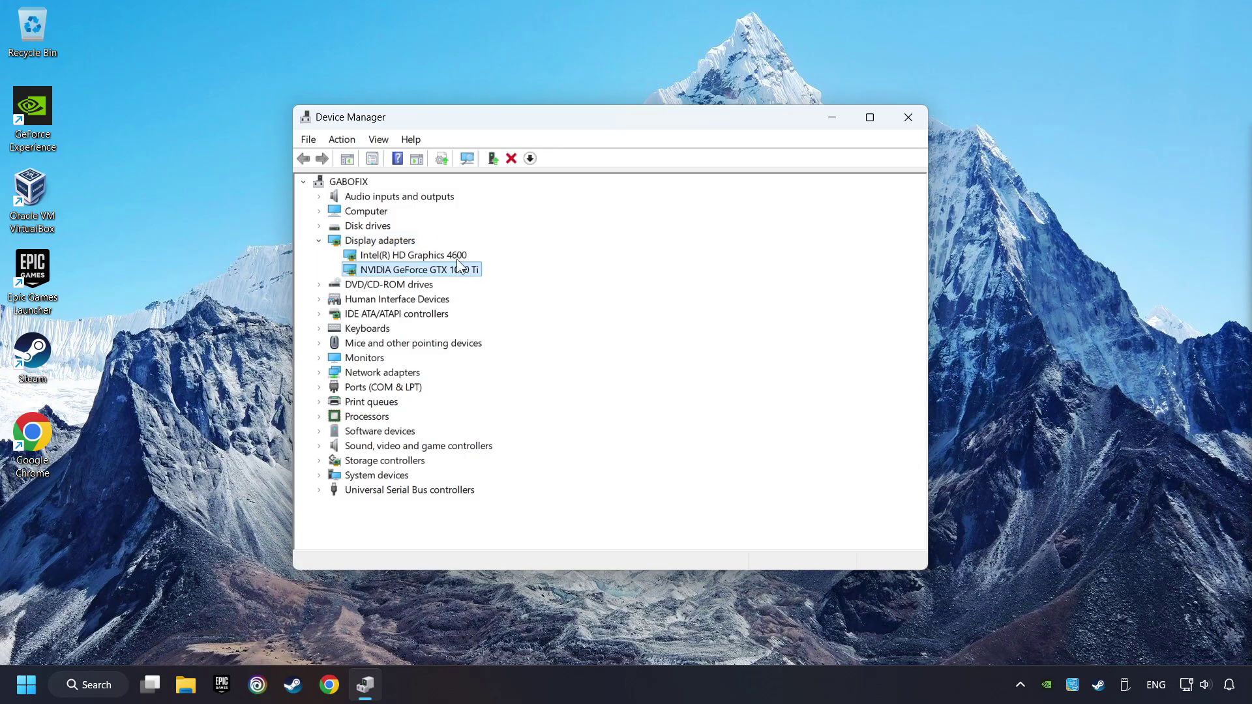
{"action": "right_click", "coordinate": [437, 267]}
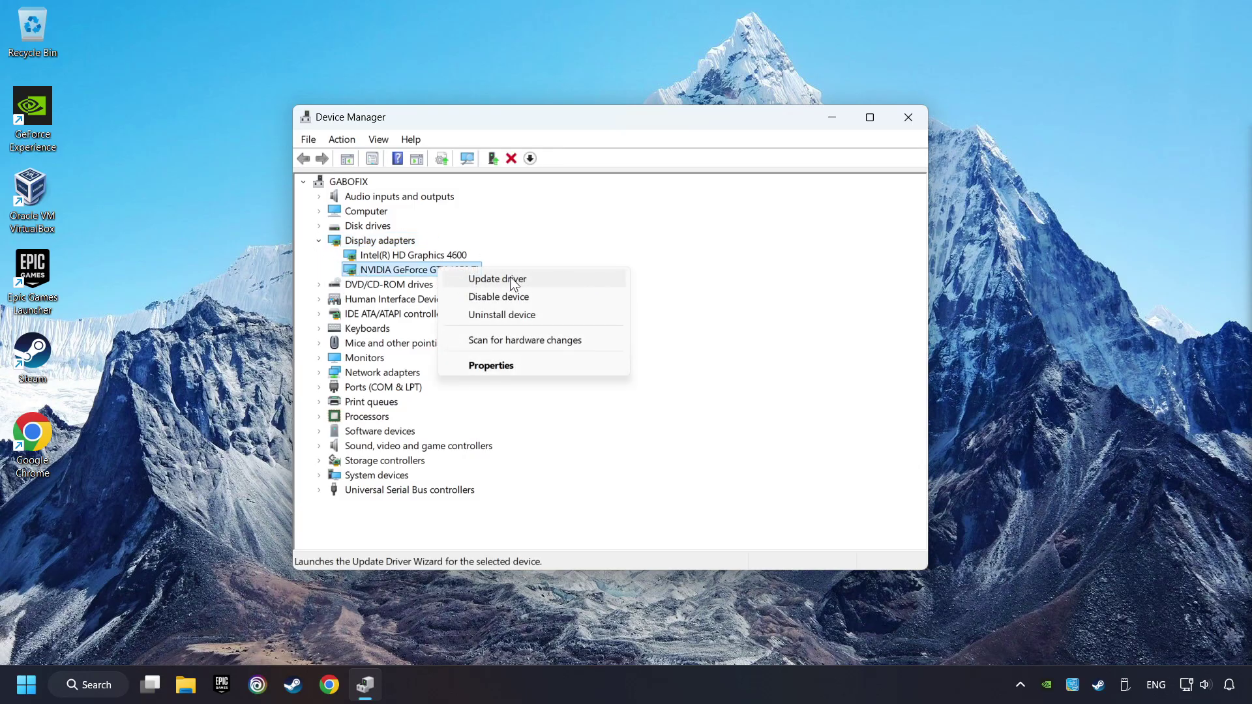
{"action": "left_click", "coordinate": [578, 278]}
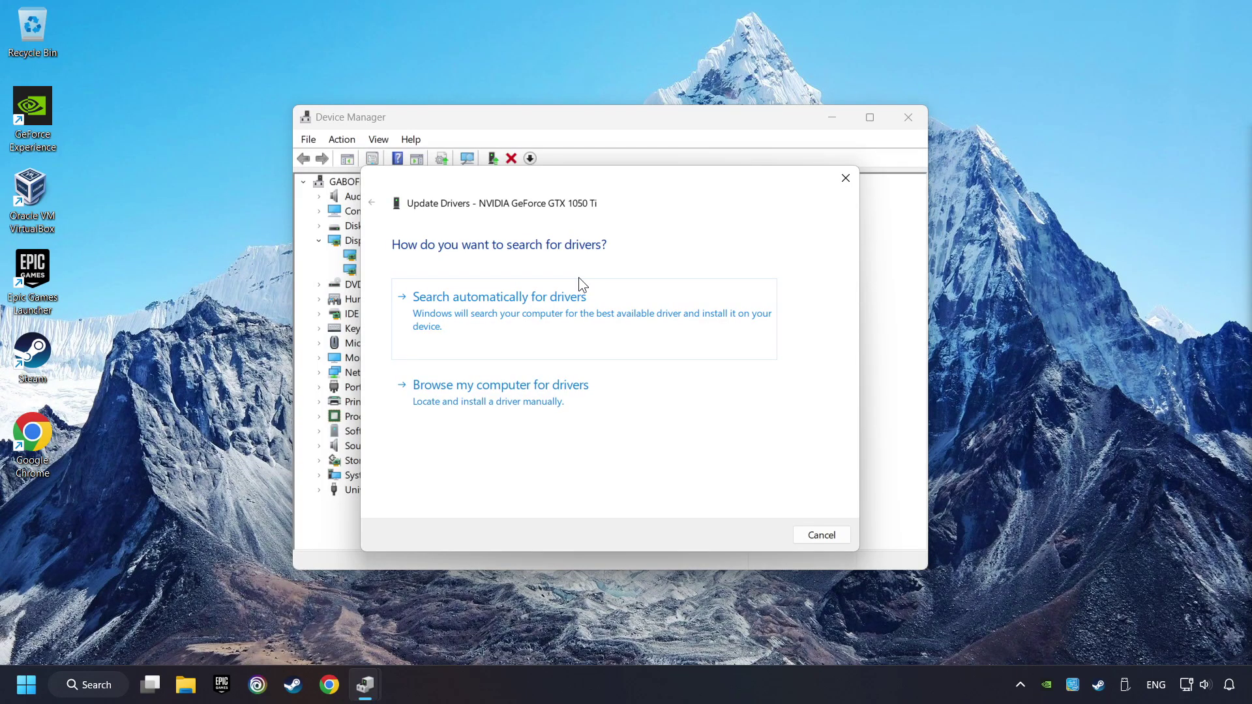
{"action": "left_click", "coordinate": [551, 311]}
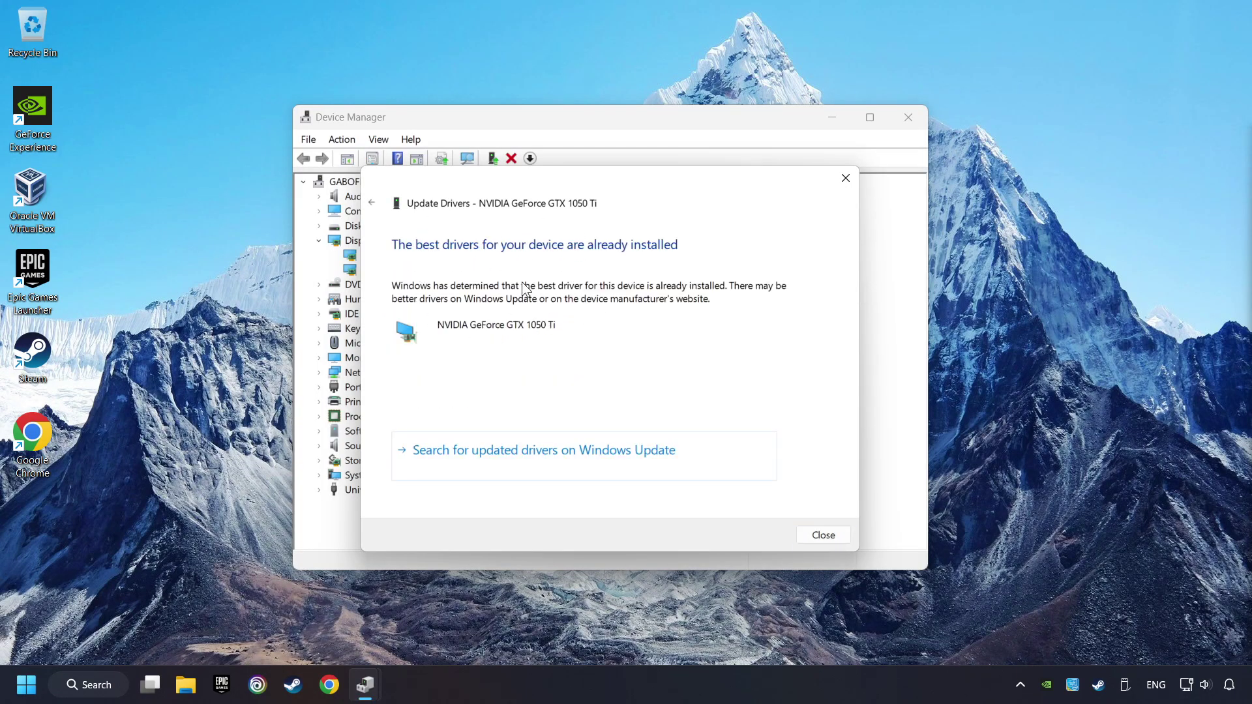
{"action": "left_click", "coordinate": [826, 538]}
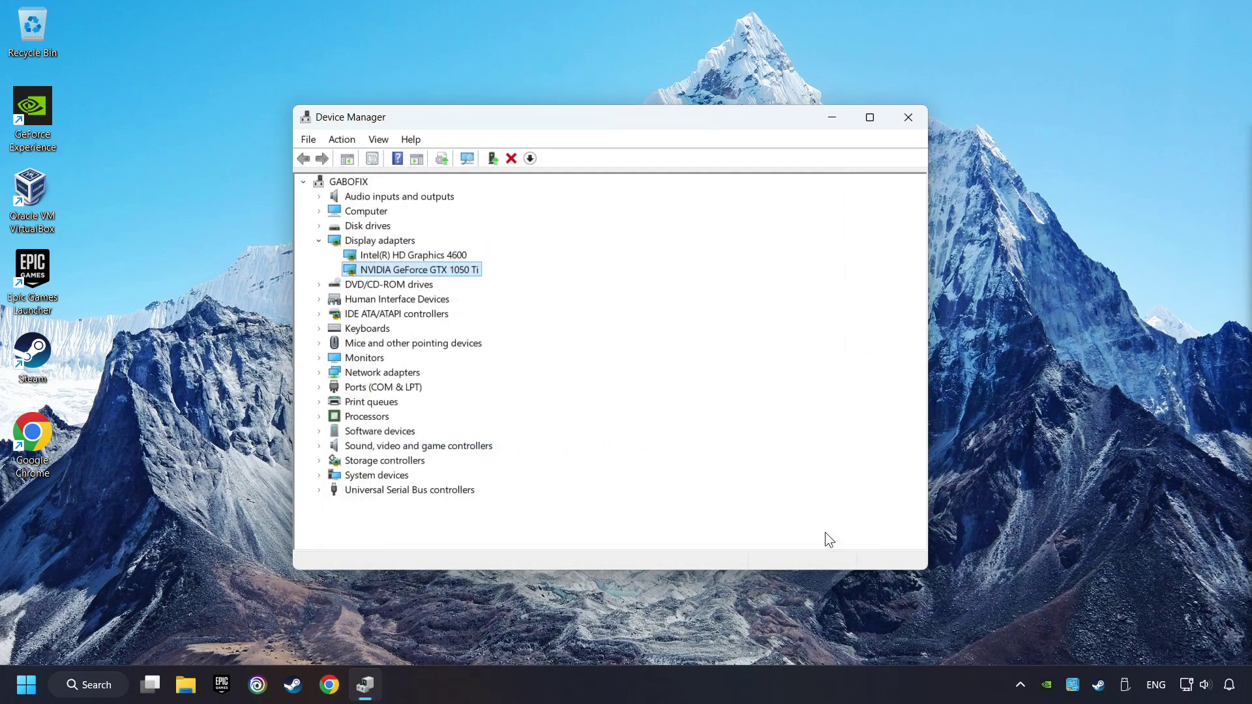
Close Device Manager, search Chrome for 'nvidia geforce driver download' and open Official GeForce Drivers.
{"action": "left_click", "coordinate": [909, 121]}
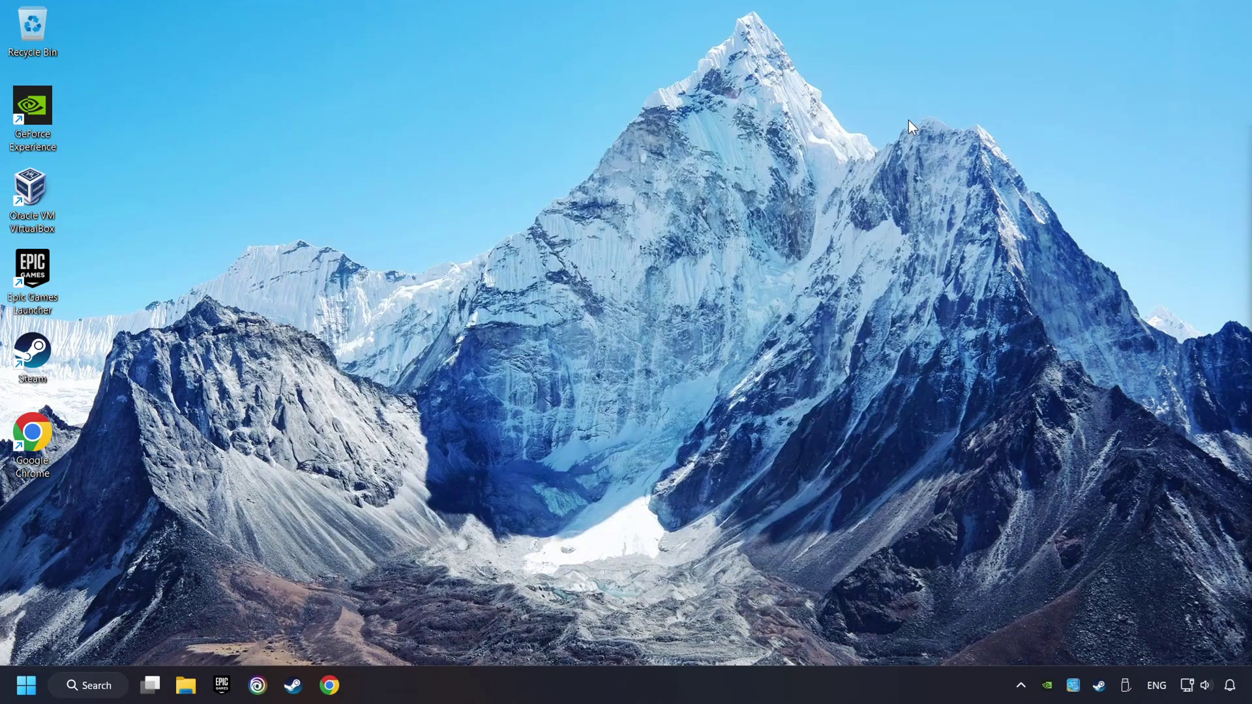
{"action": "left_click", "coordinate": [330, 685]}
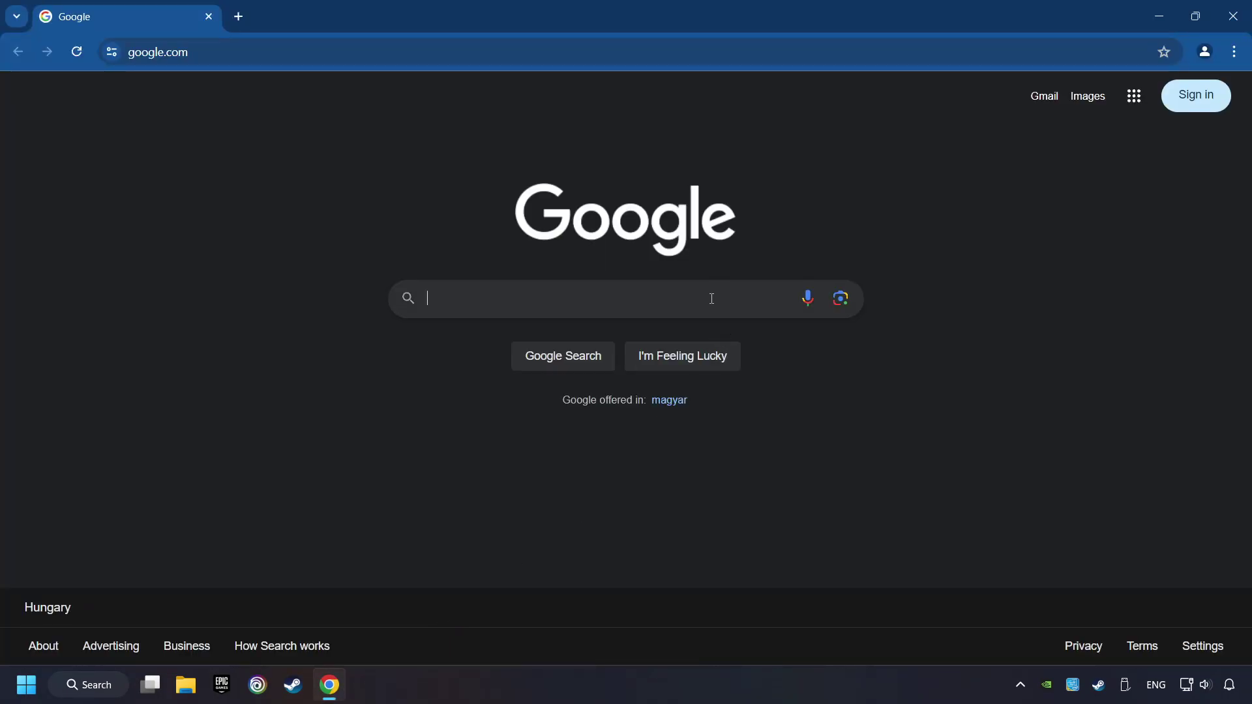
{"action": "type", "text": "nvidia geforce driver dow"}
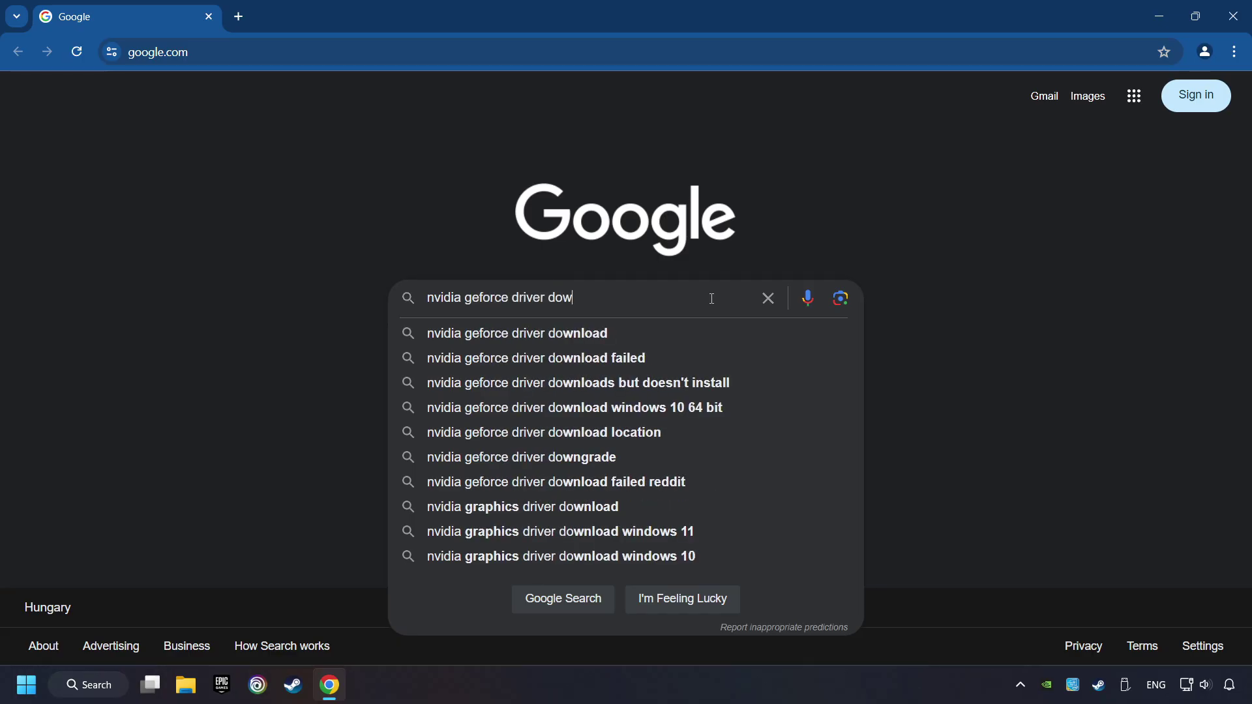
{"action": "type", "text": "nload"}
{"action": "key", "text": "Return"}
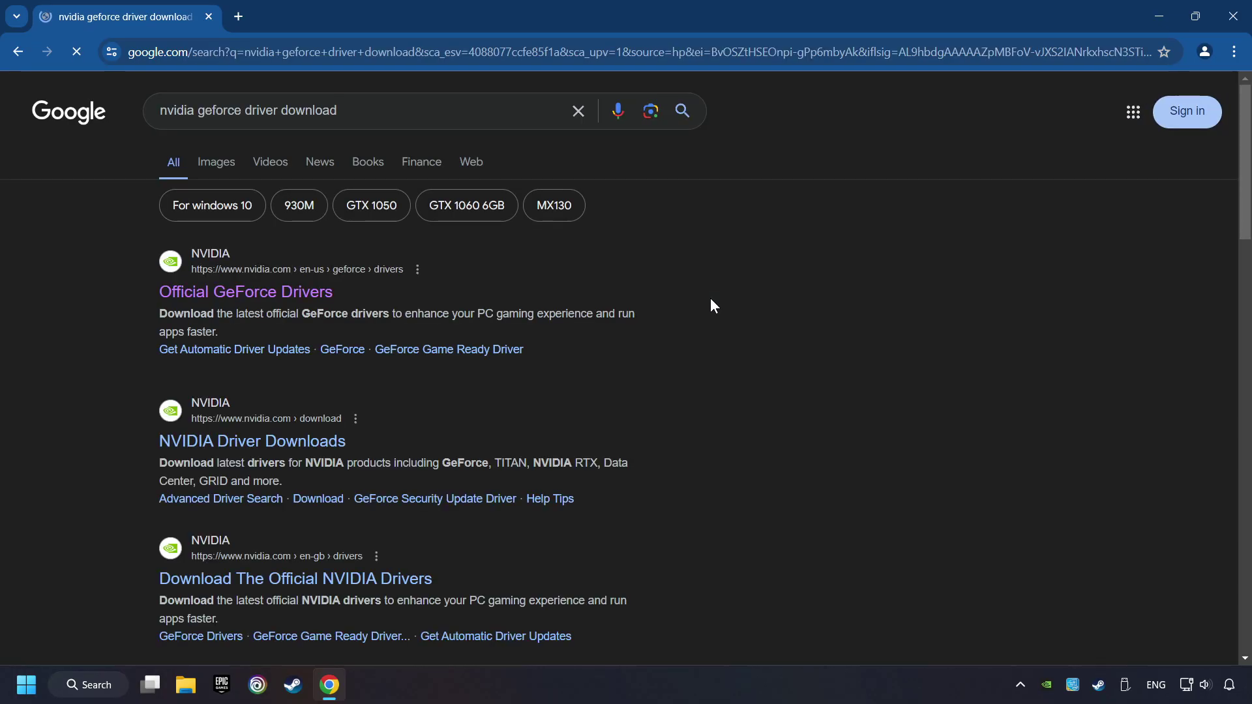
{"action": "left_click", "coordinate": [265, 295]}
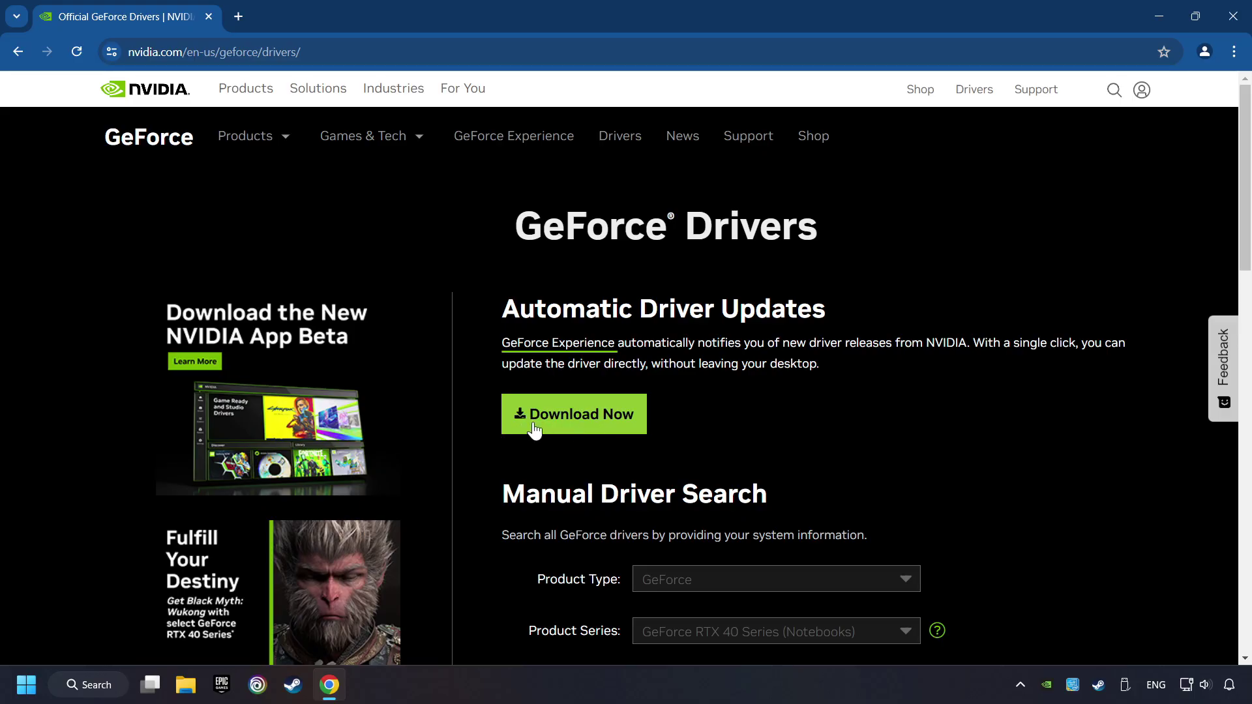
Download the GeForce Experience installer and launch it from Chrome's downloads.
{"action": "left_click", "coordinate": [589, 431]}
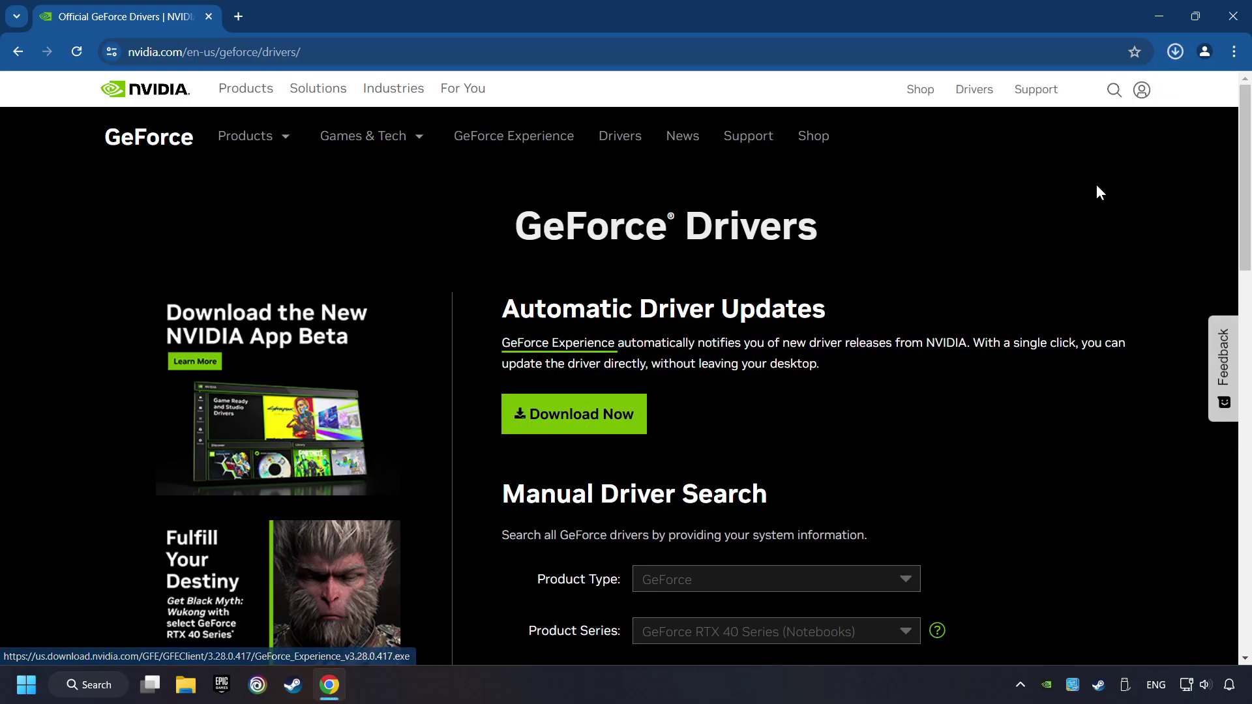
{"action": "left_click", "coordinate": [1177, 53]}
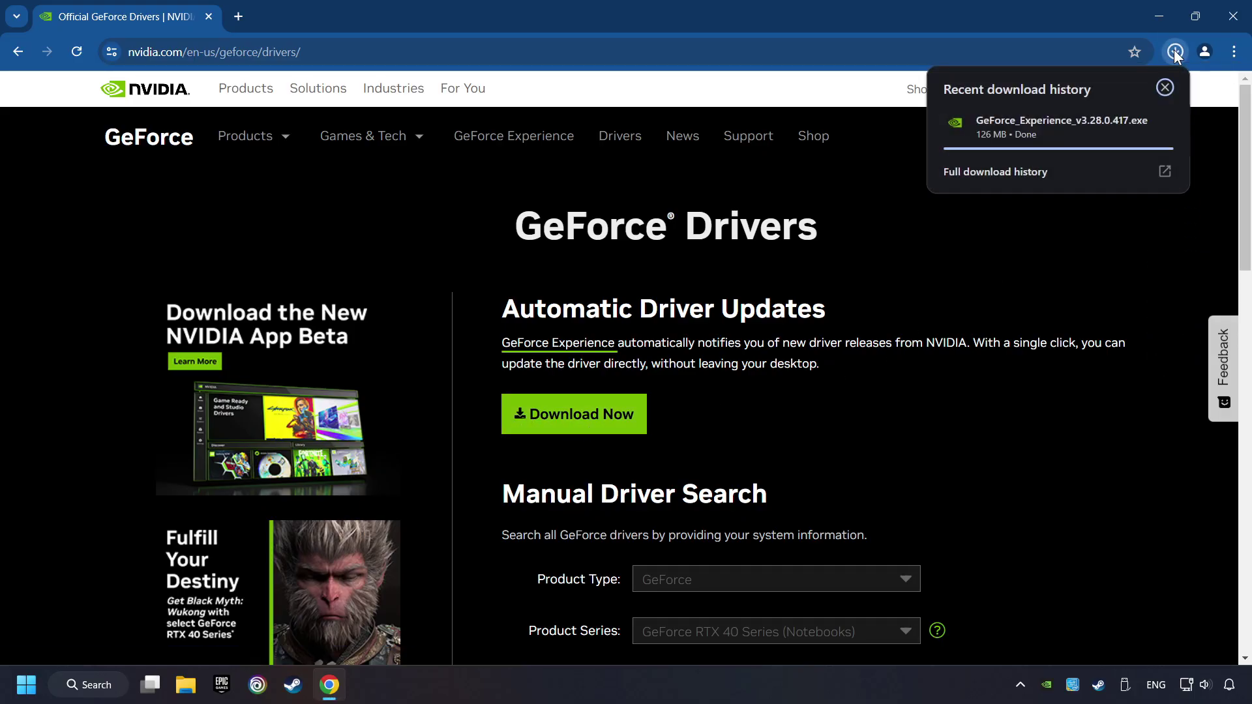
{"action": "left_click", "coordinate": [1067, 136]}
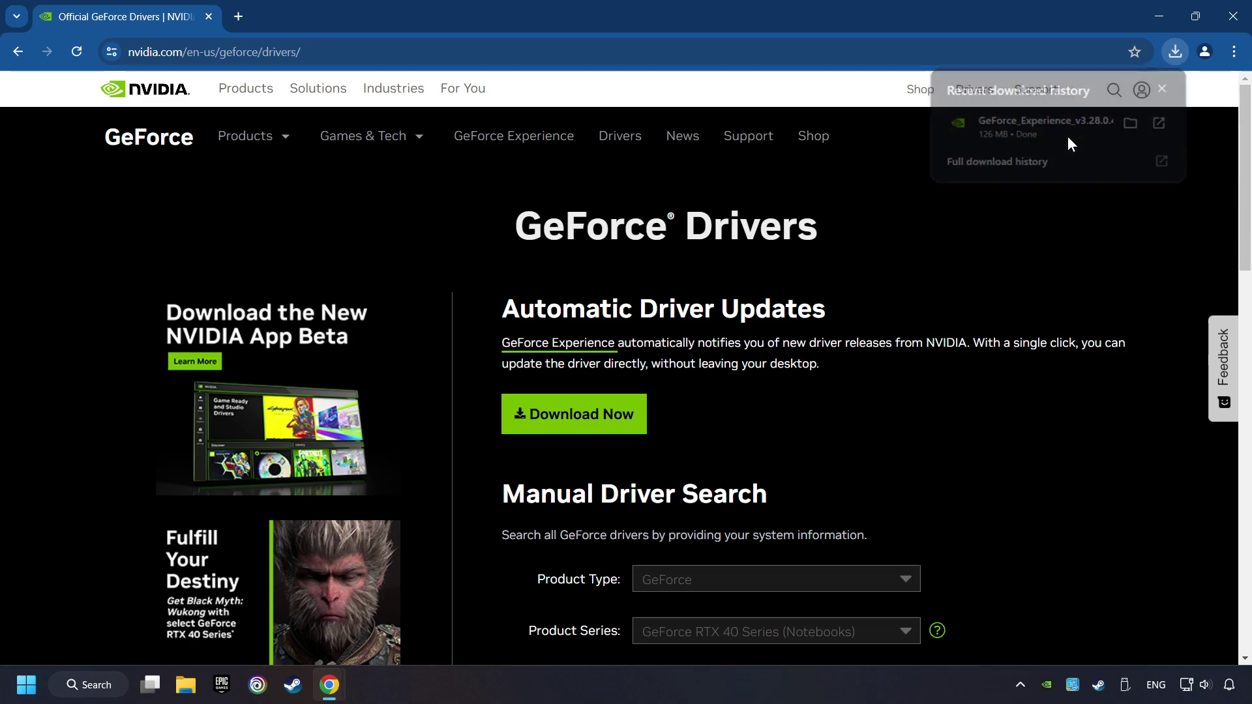
Close Chrome and agree to install GeForce Experience 3.28.
{"action": "left_click", "coordinate": [1233, 17]}
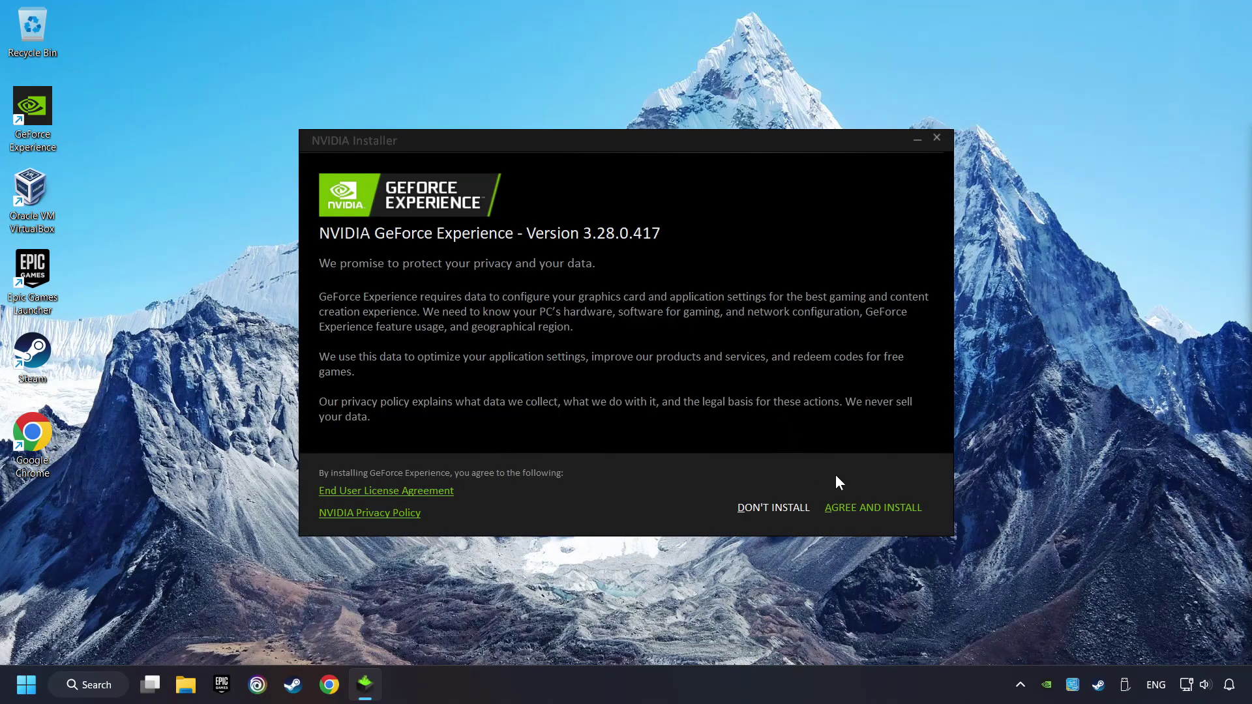
{"action": "left_click", "coordinate": [893, 514]}
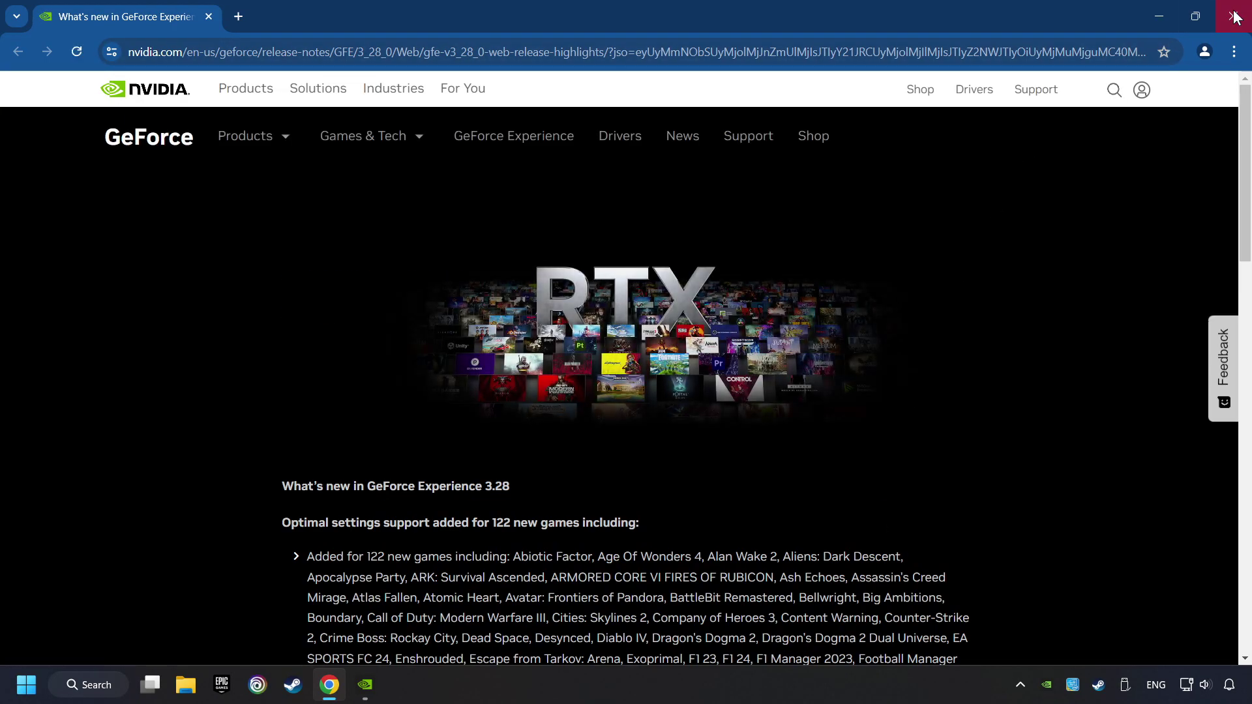
Close the release notes, confirm Game Ready Driver 556.12 is latest under Drivers, and exit.
{"action": "left_click", "coordinate": [1233, 16]}
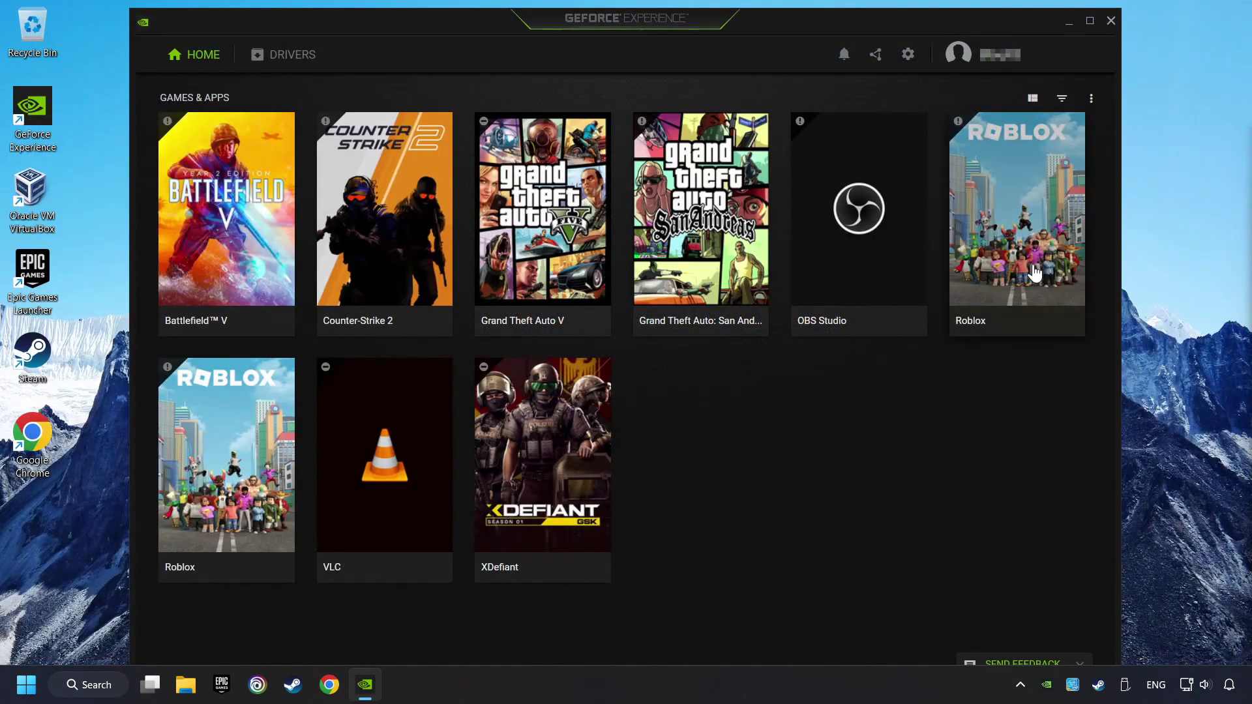
{"action": "left_click", "coordinate": [288, 66]}
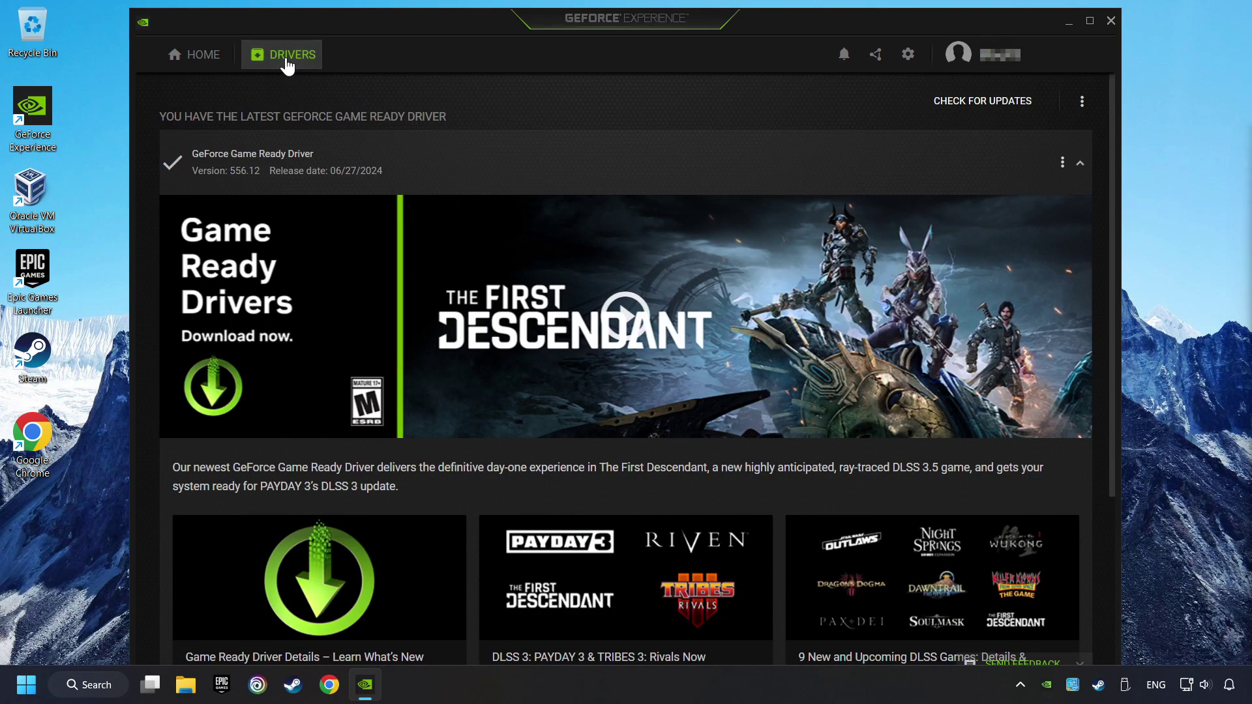
{"action": "left_click", "coordinate": [975, 115]}
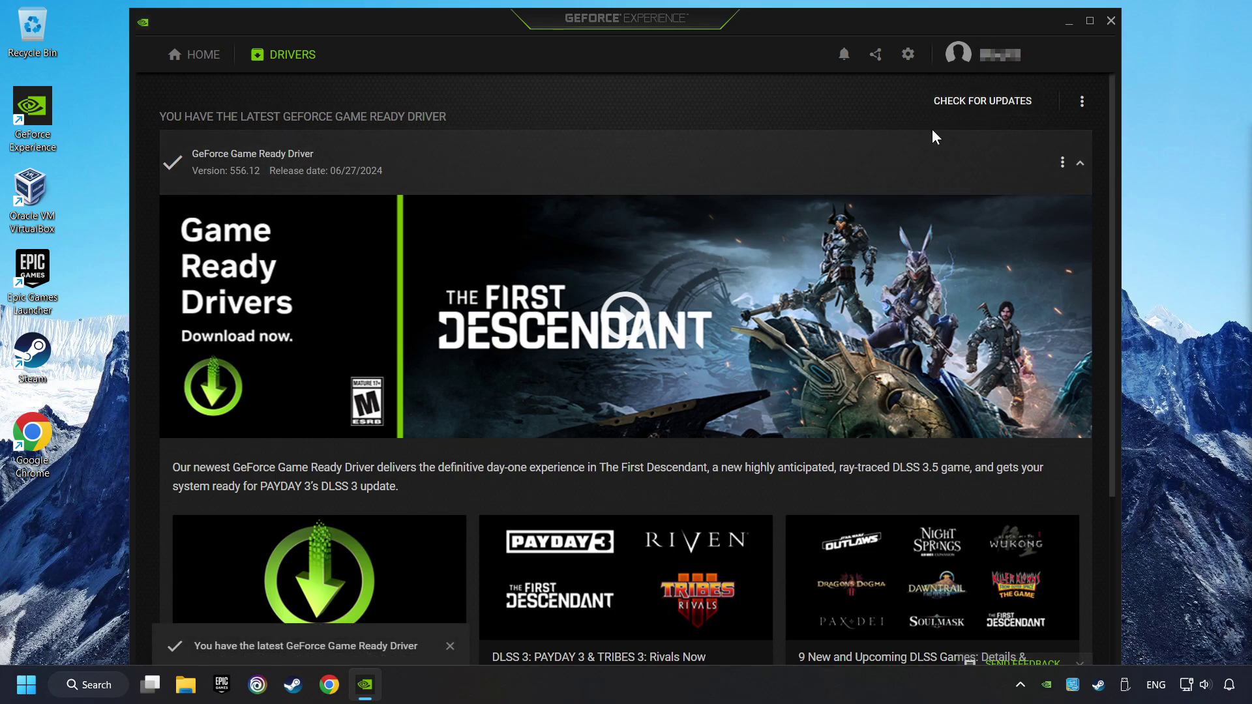
{"action": "left_click", "coordinate": [1111, 21]}
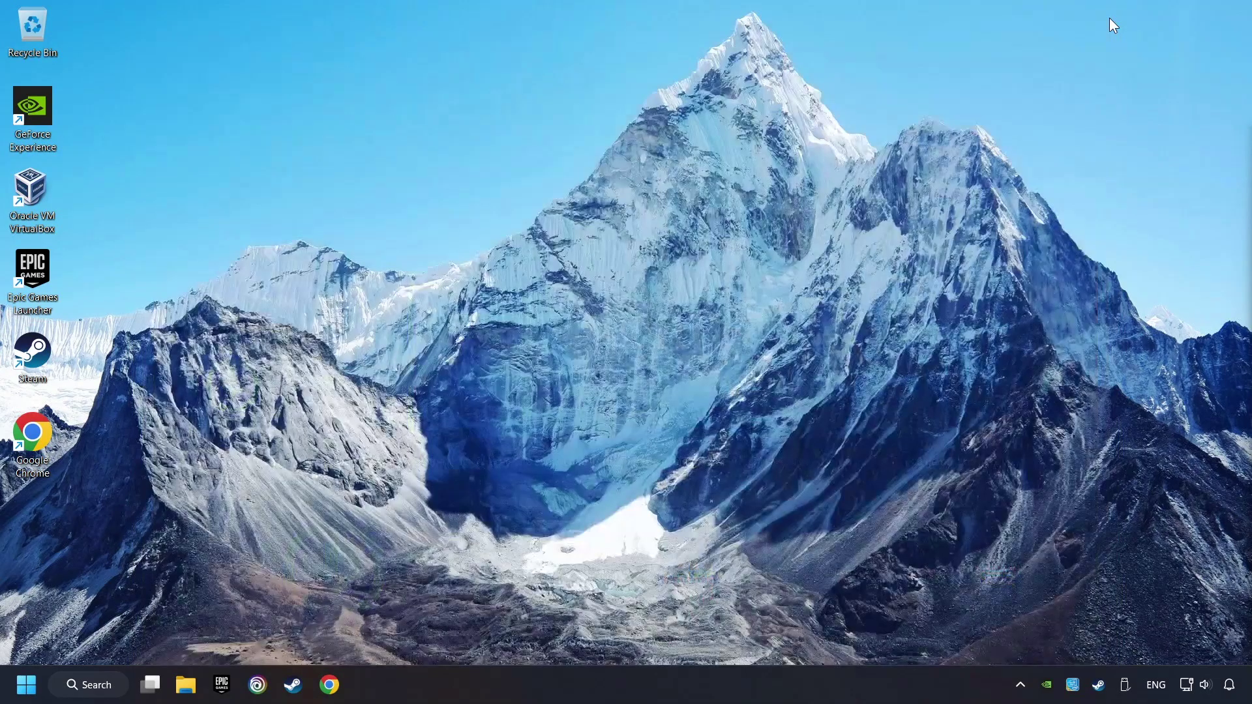
Open the Graphics settings page and browse for an app, cancelling the file picker.
{"action": "left_click", "coordinate": [92, 687]}
{"action": "type", "text": "graphics settings"}
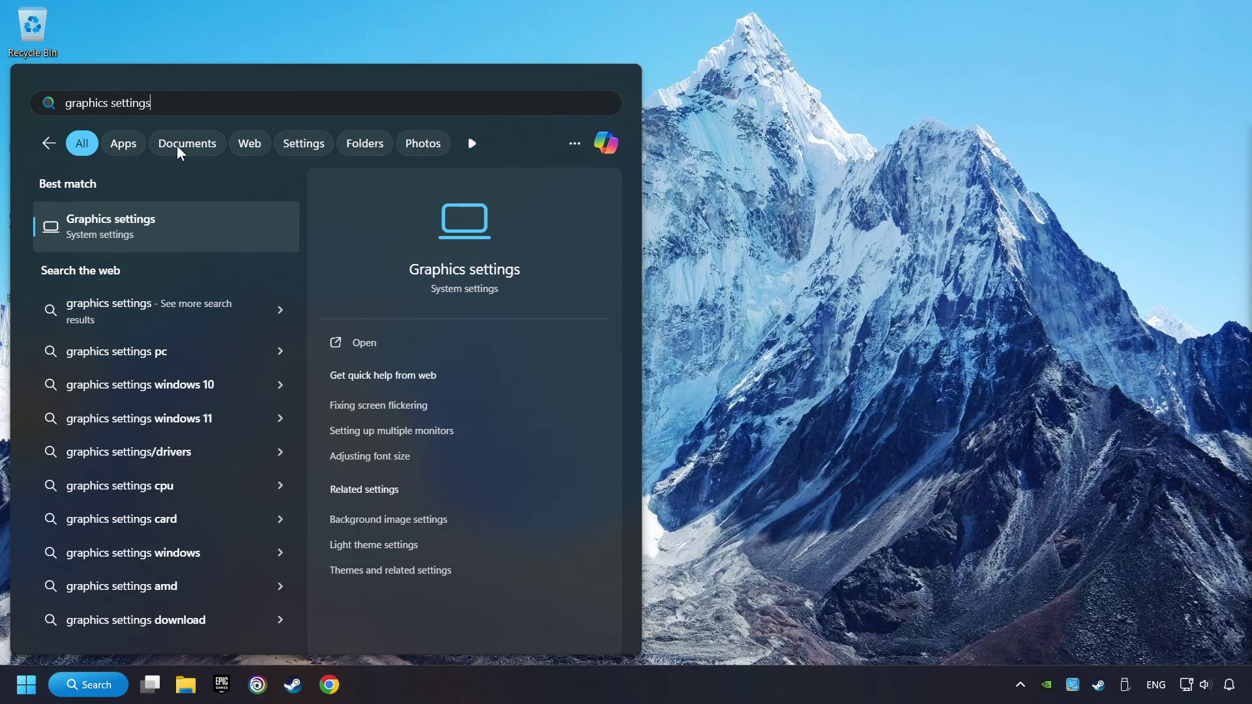
{"action": "left_click", "coordinate": [248, 233]}
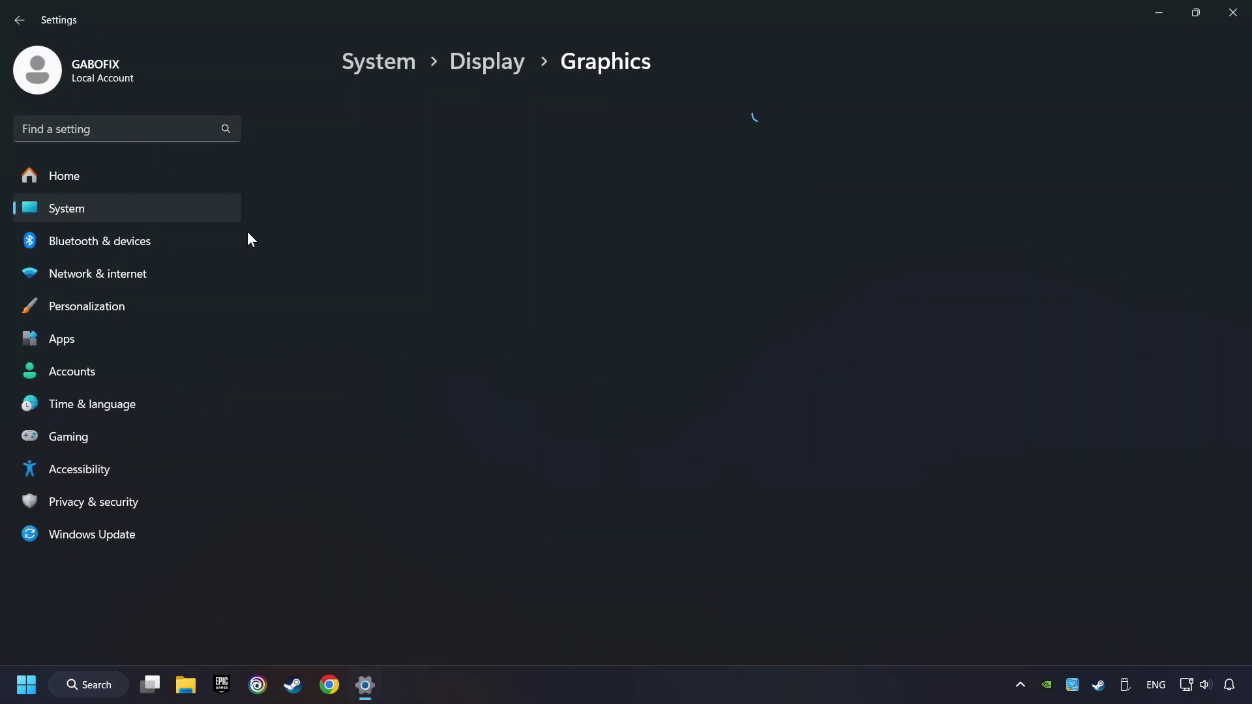
{"action": "scroll", "coordinate": [297, 245], "scroll_direction": "down", "scroll_amount": 3}
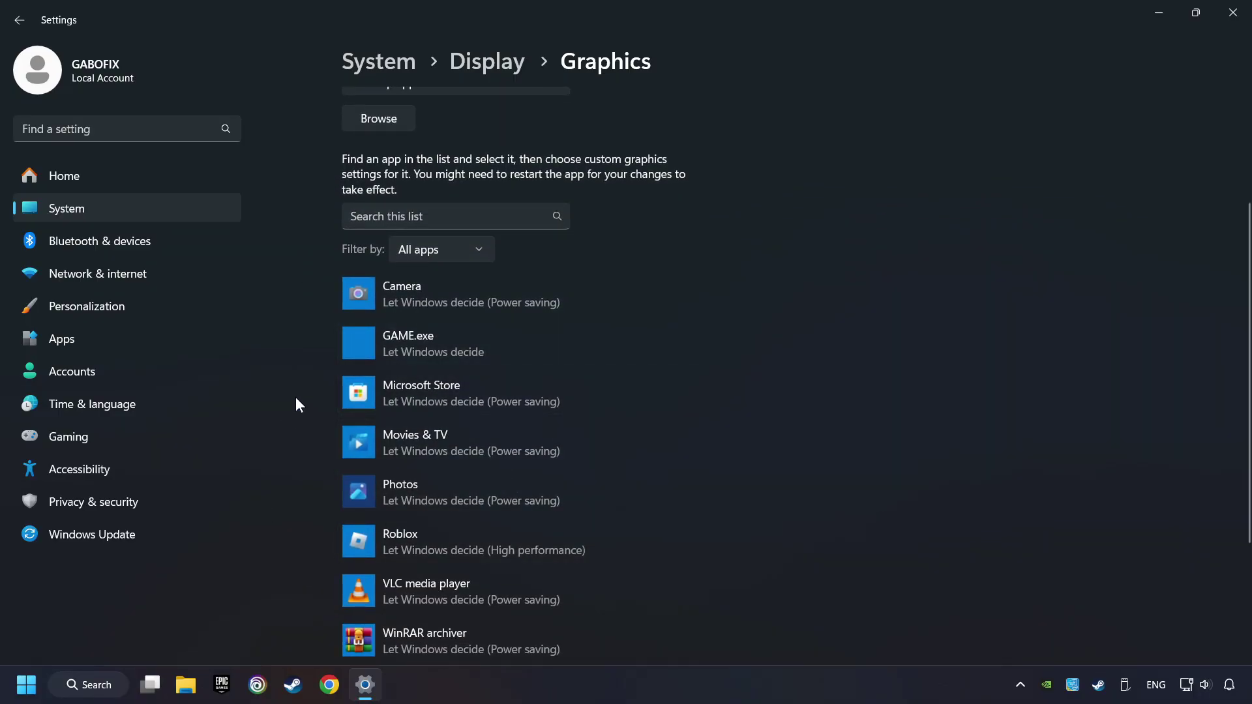
{"action": "scroll", "coordinate": [295, 398], "scroll_direction": "up", "scroll_amount": 1}
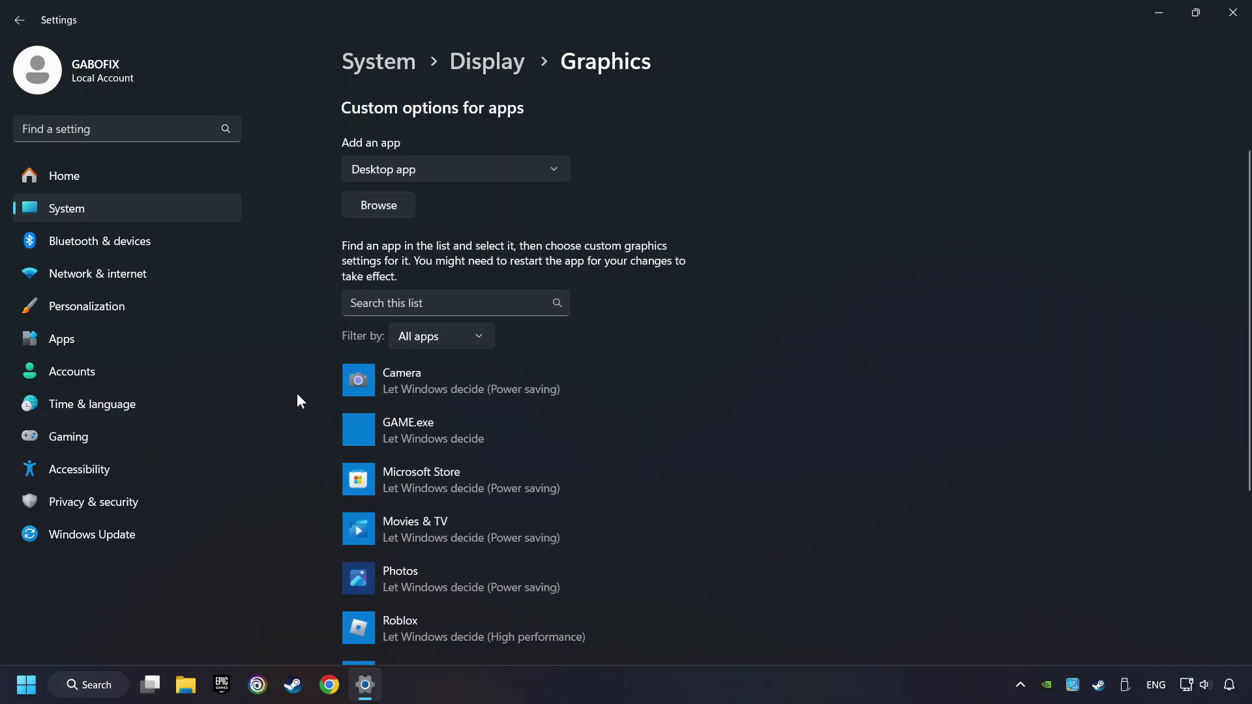
{"action": "left_click", "coordinate": [391, 209]}
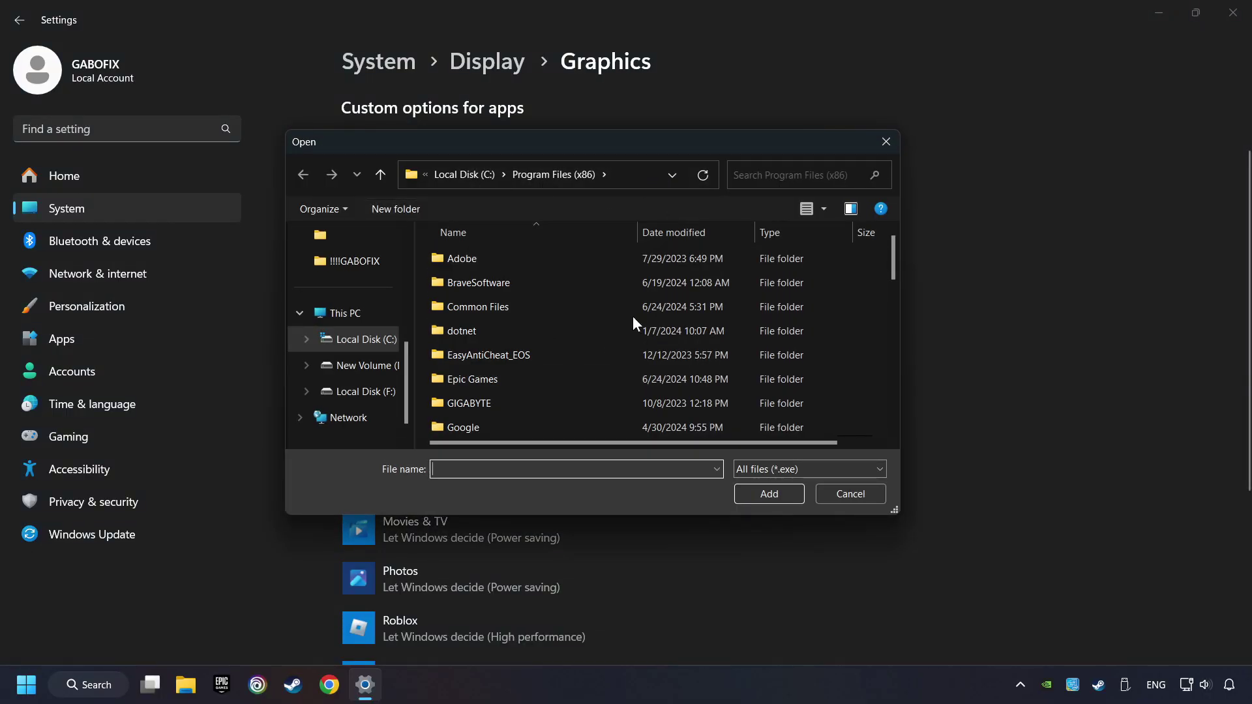
{"action": "left_click", "coordinate": [888, 142]}
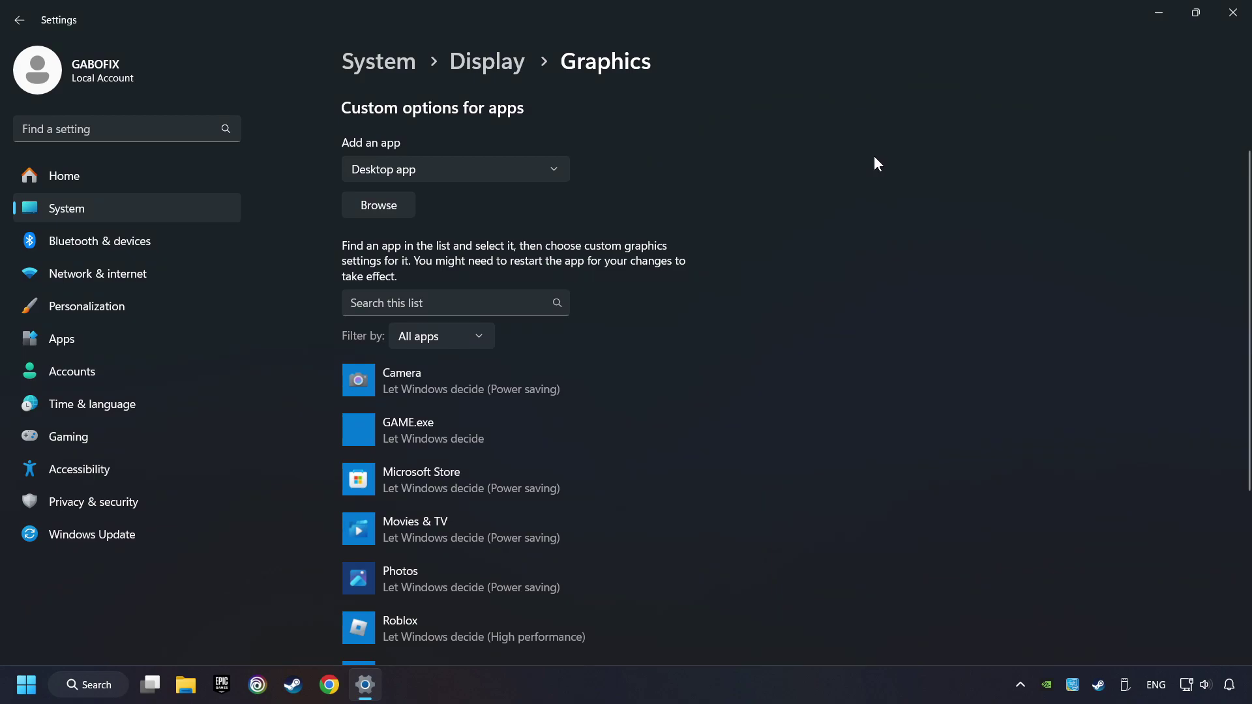
{"action": "scroll", "coordinate": [437, 417], "scroll_direction": "down", "scroll_amount": 1}
Set GAME.exe to High performance (NVIDIA GeForce GTX 1050 Ti), save, and close Settings.
{"action": "left_click", "coordinate": [448, 344]}
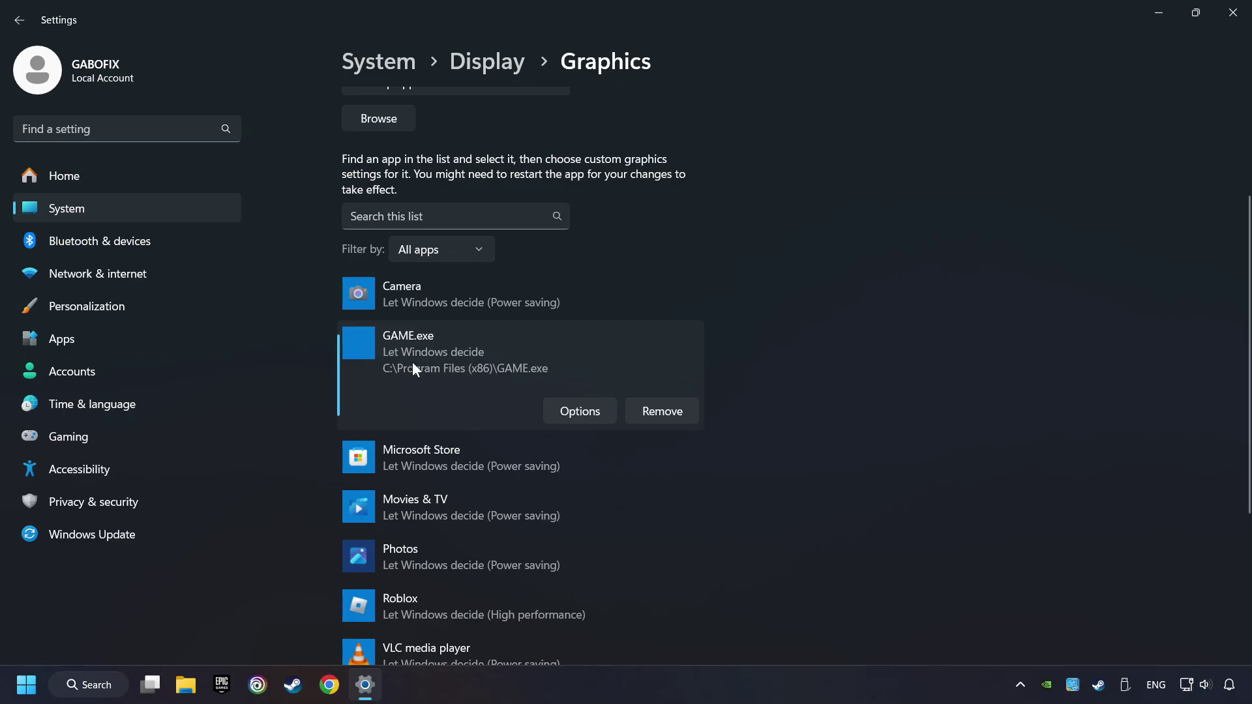
{"action": "left_click", "coordinate": [590, 412]}
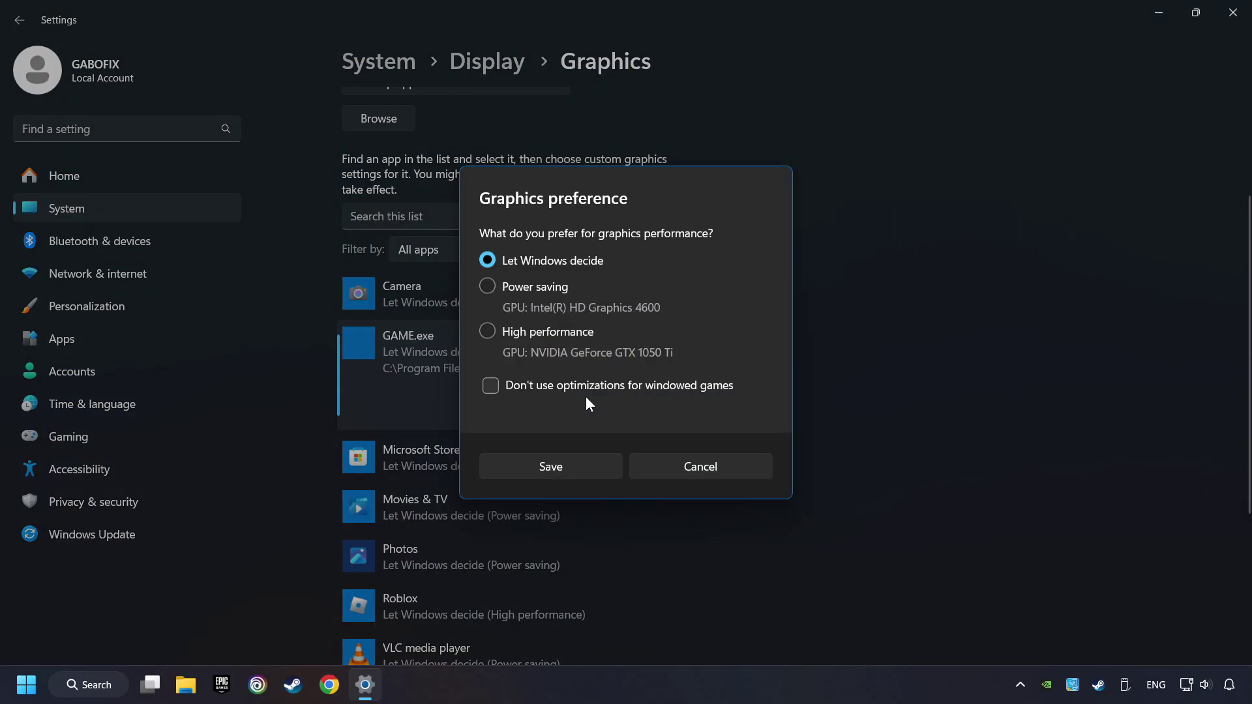
{"action": "left_click", "coordinate": [488, 332]}
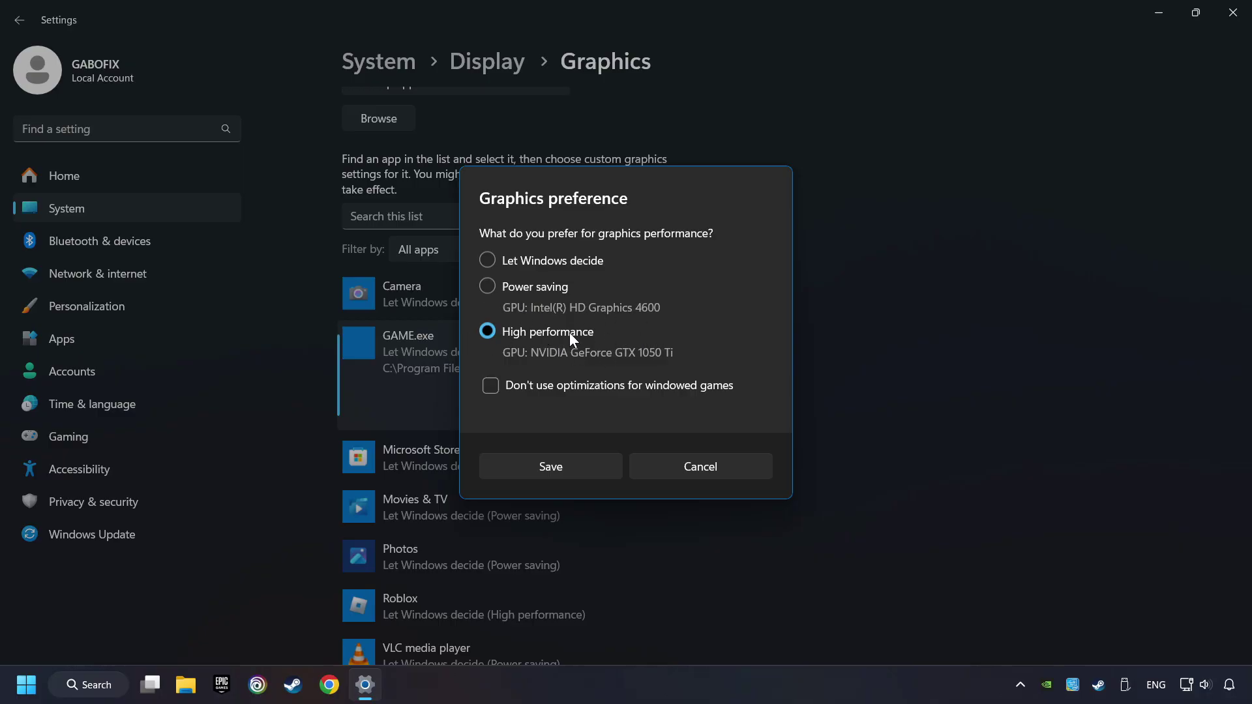
{"action": "left_click", "coordinate": [572, 462]}
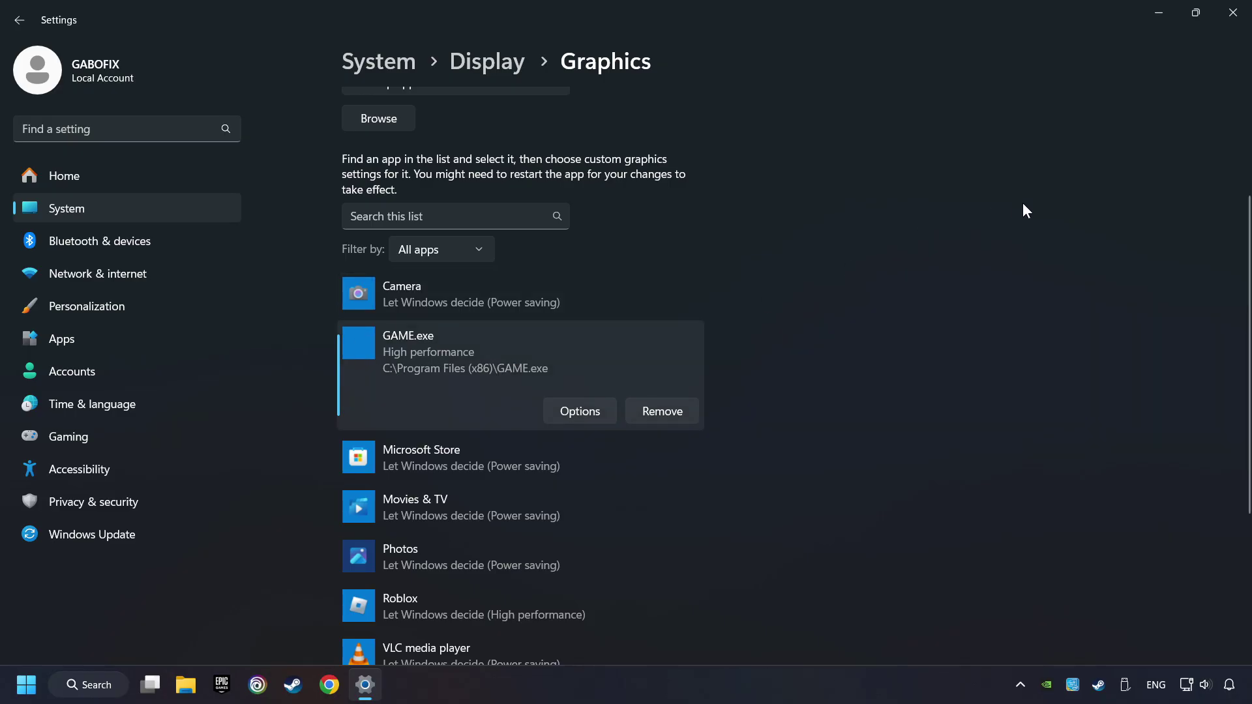
{"action": "left_click", "coordinate": [1239, 12]}
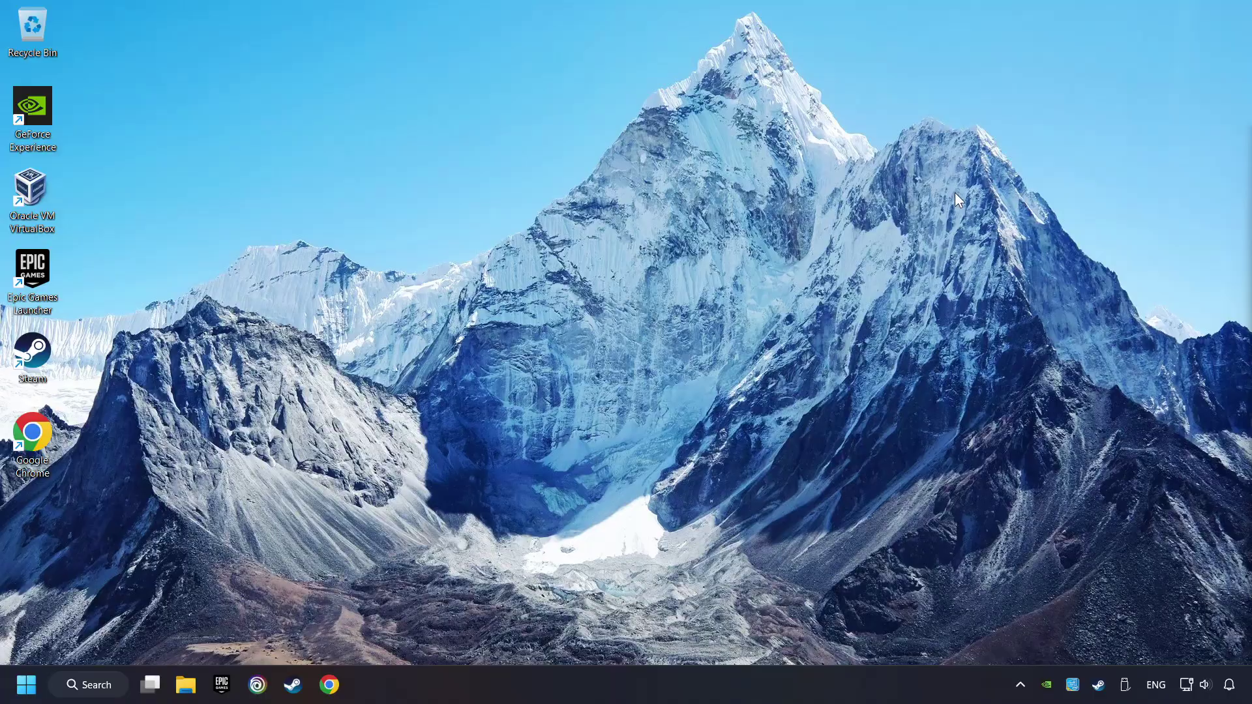
Open Steam and run Verify integrity of game files from GAME's Installed Files properties.
{"action": "left_click", "coordinate": [293, 686]}
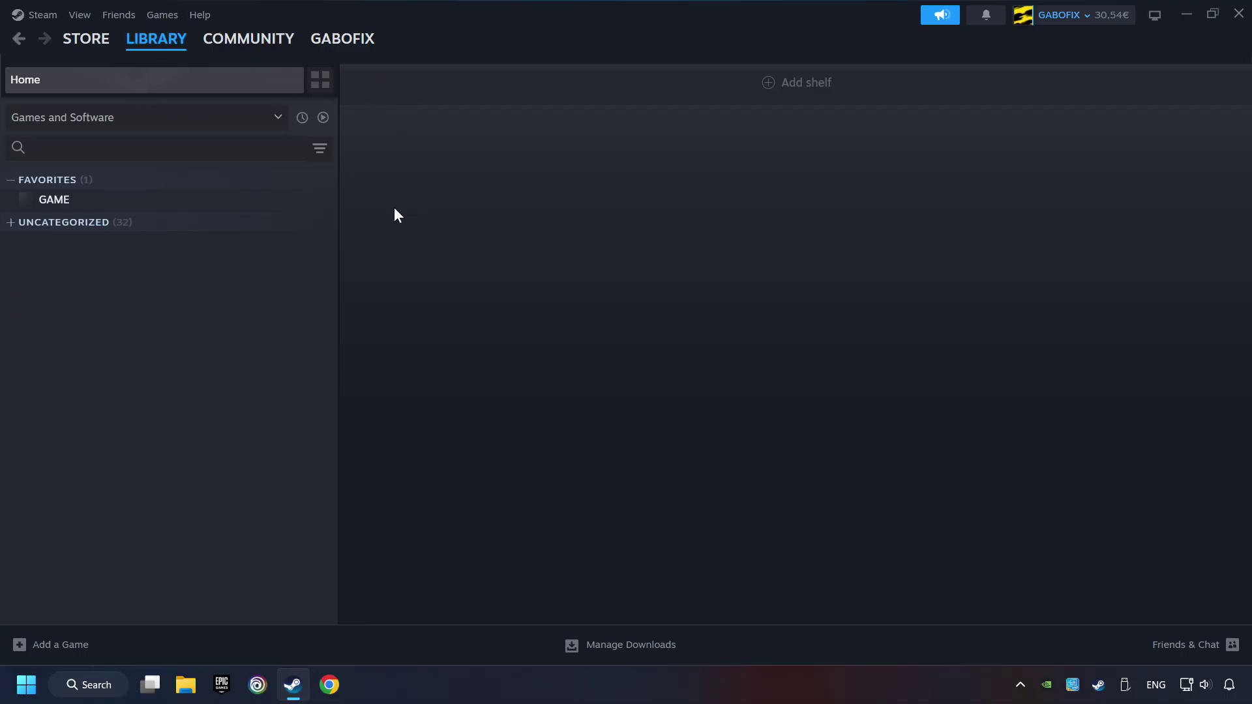
{"action": "right_click", "coordinate": [276, 204]}
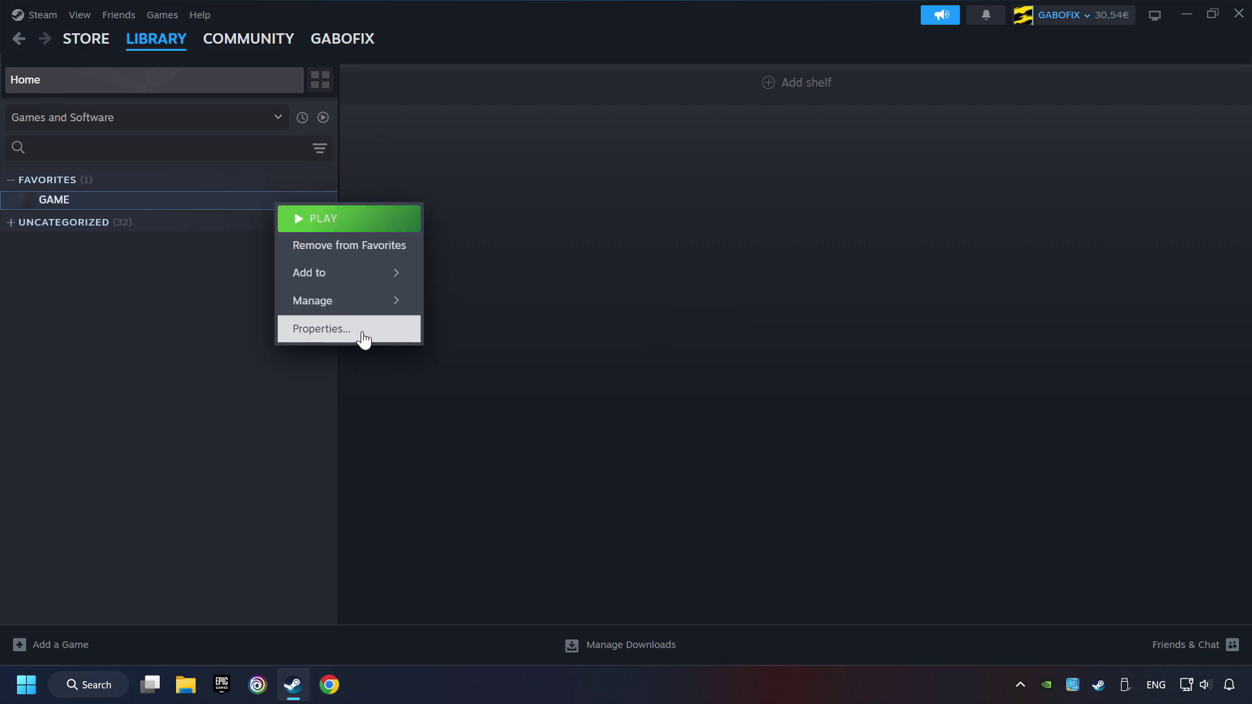
{"action": "left_click", "coordinate": [385, 331]}
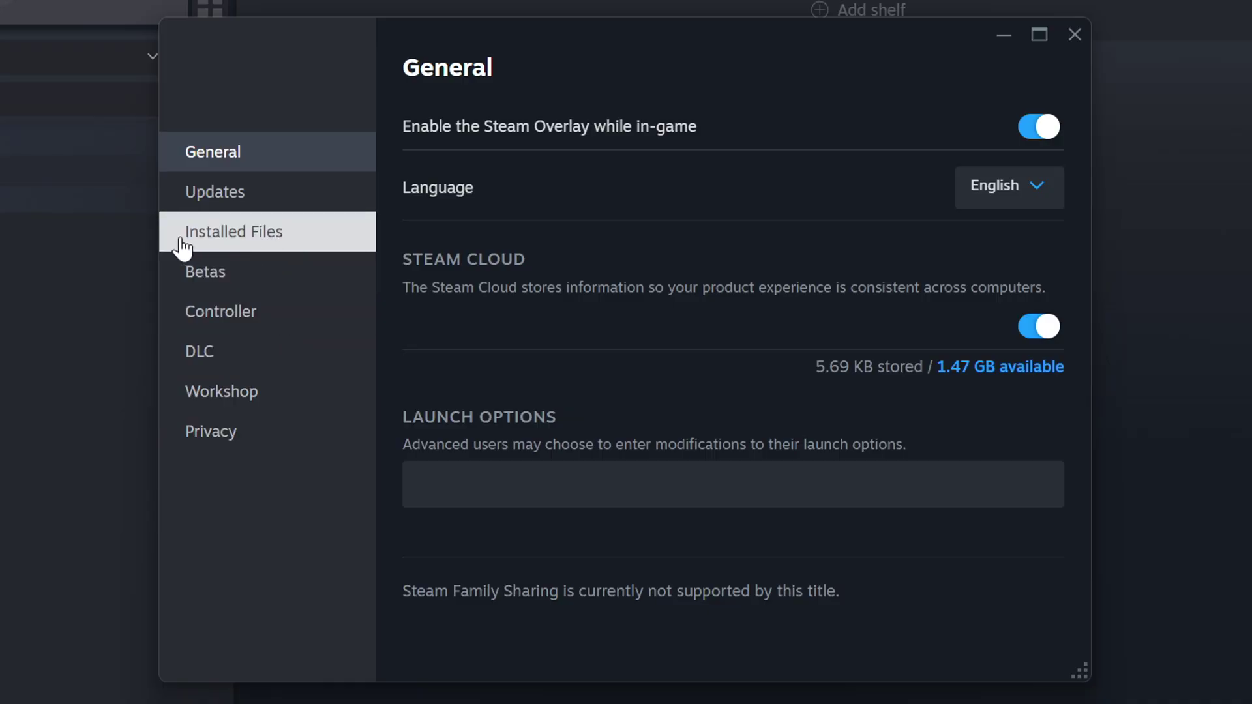
{"action": "left_click", "coordinate": [291, 244]}
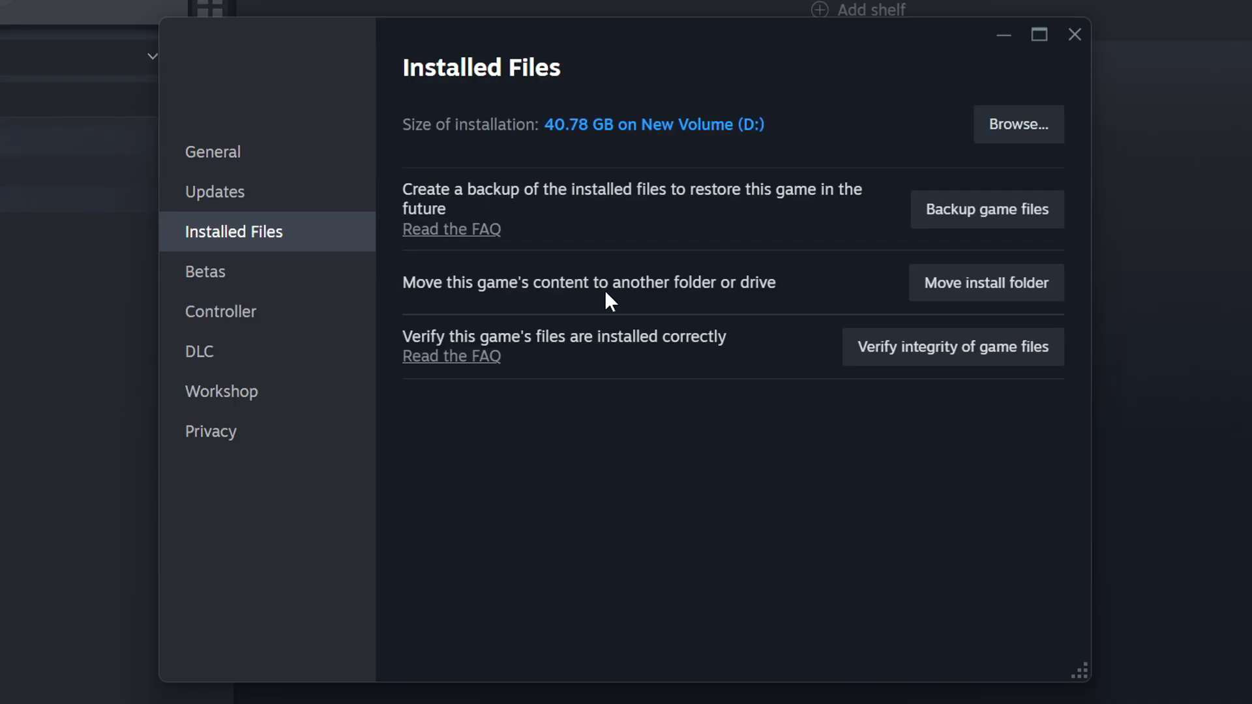
{"action": "left_click", "coordinate": [975, 364]}
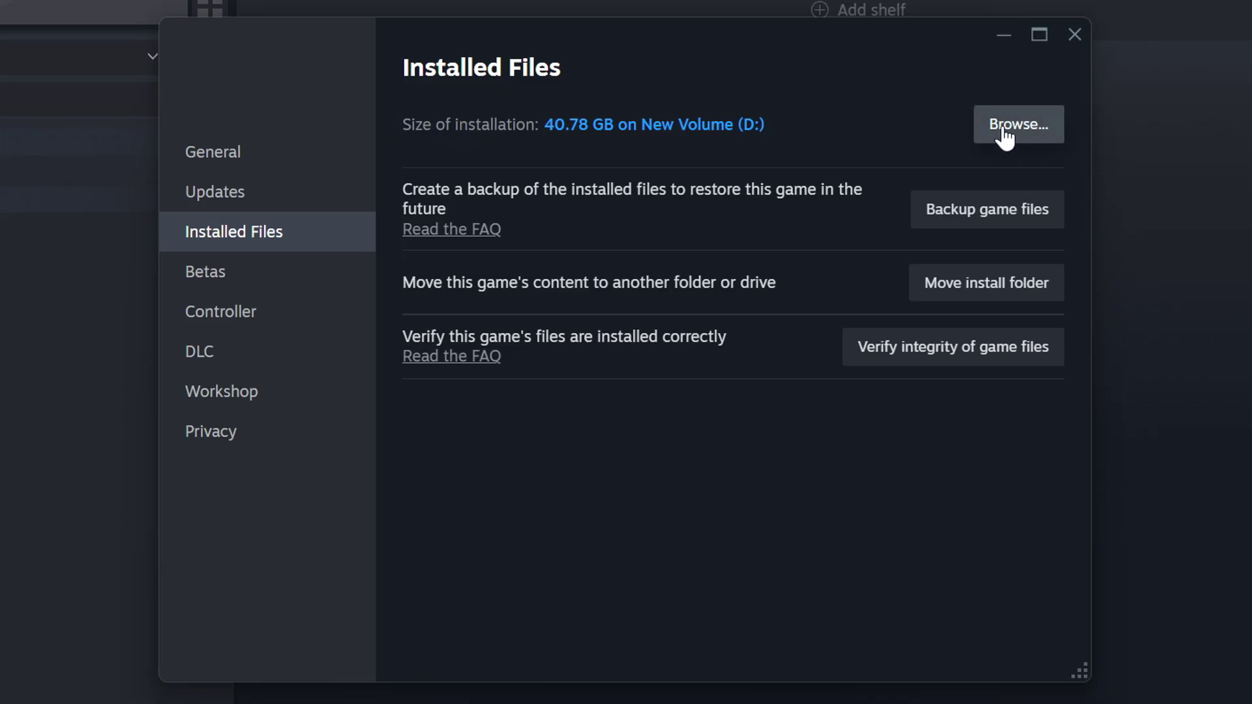
Set the GAME shortcut to Windows 8 compatibility mode, run as administrator, fullscreen optimizations disabled.
{"action": "left_click", "coordinate": [1031, 138]}
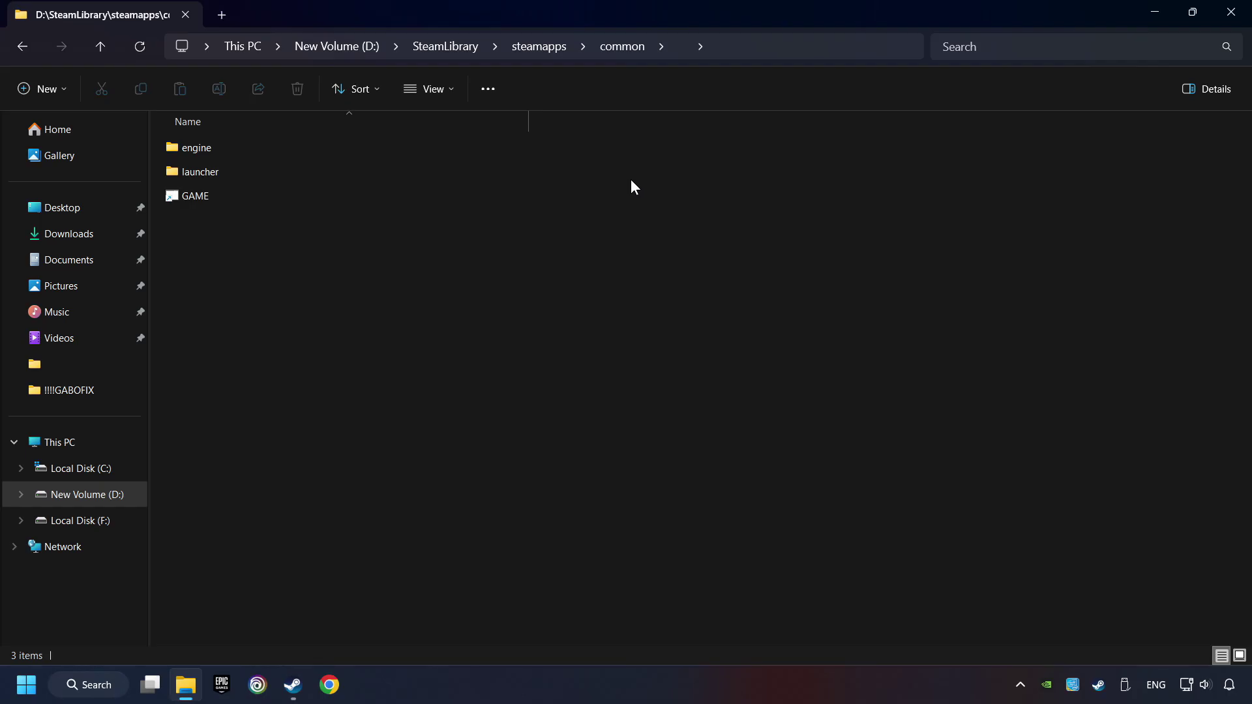
{"action": "right_click", "coordinate": [398, 193]}
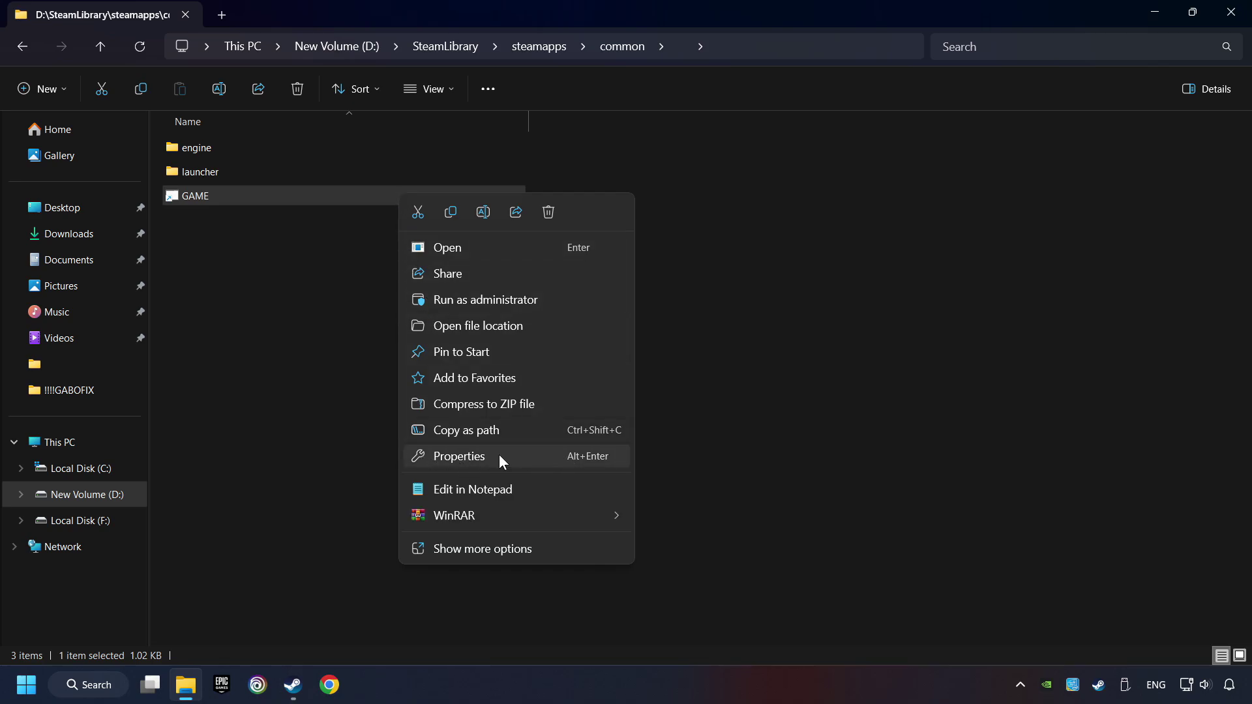
{"action": "left_click", "coordinate": [422, 457]}
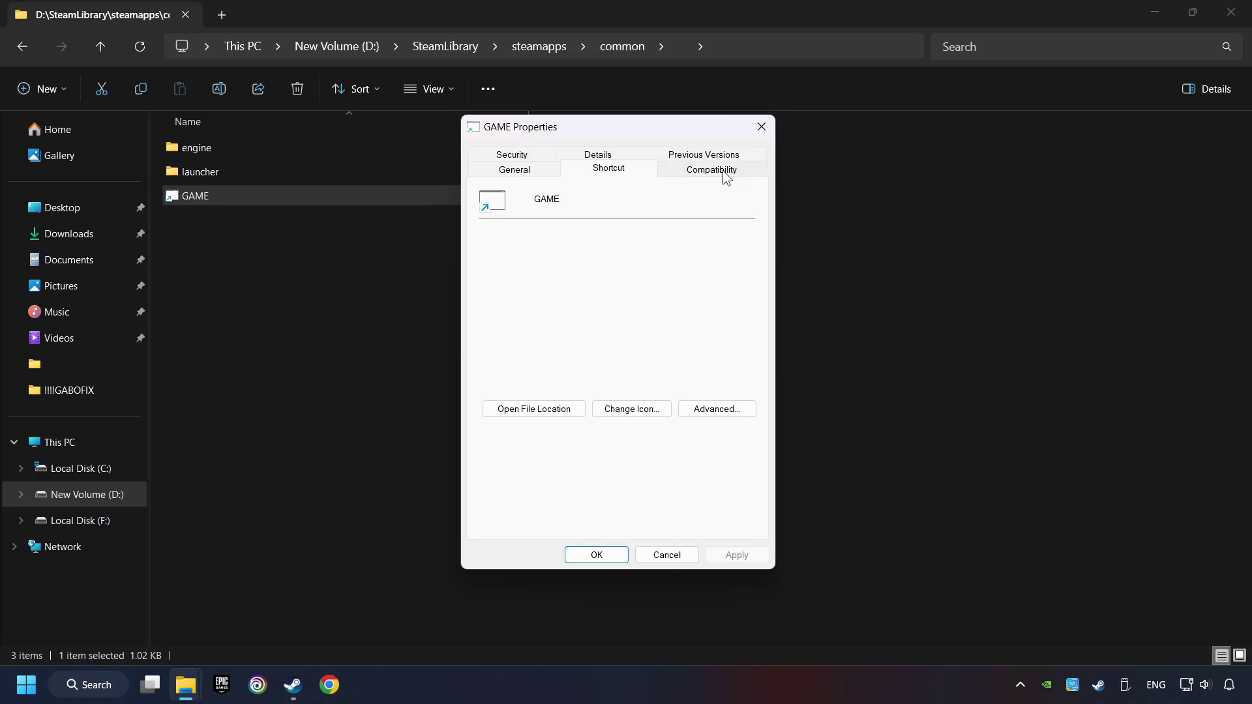
{"action": "left_click", "coordinate": [740, 173]}
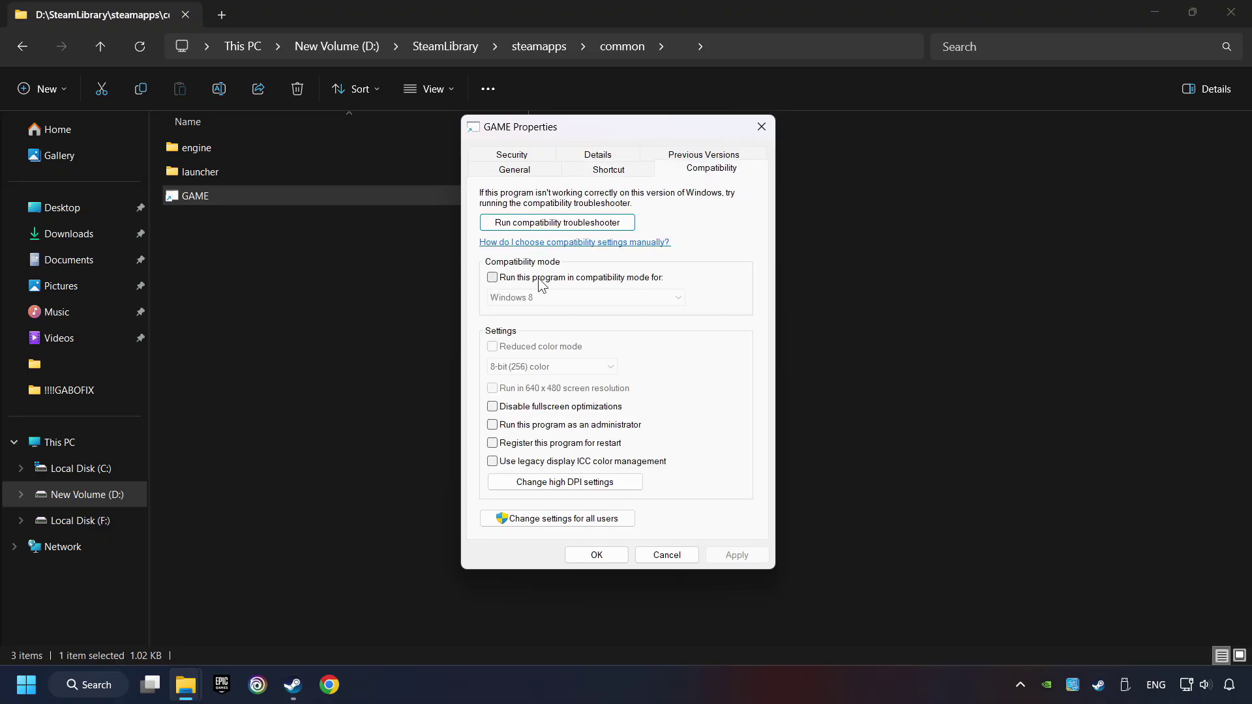
{"action": "left_click", "coordinate": [594, 282]}
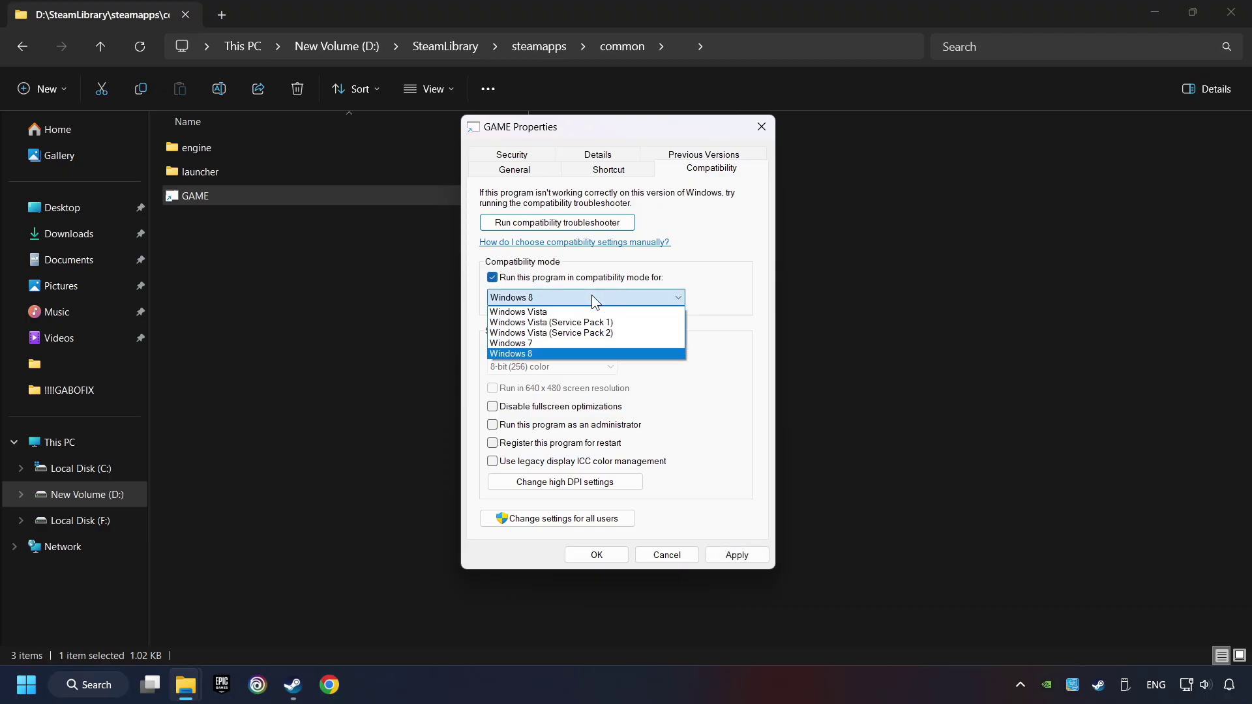
{"action": "left_click", "coordinate": [553, 354]}
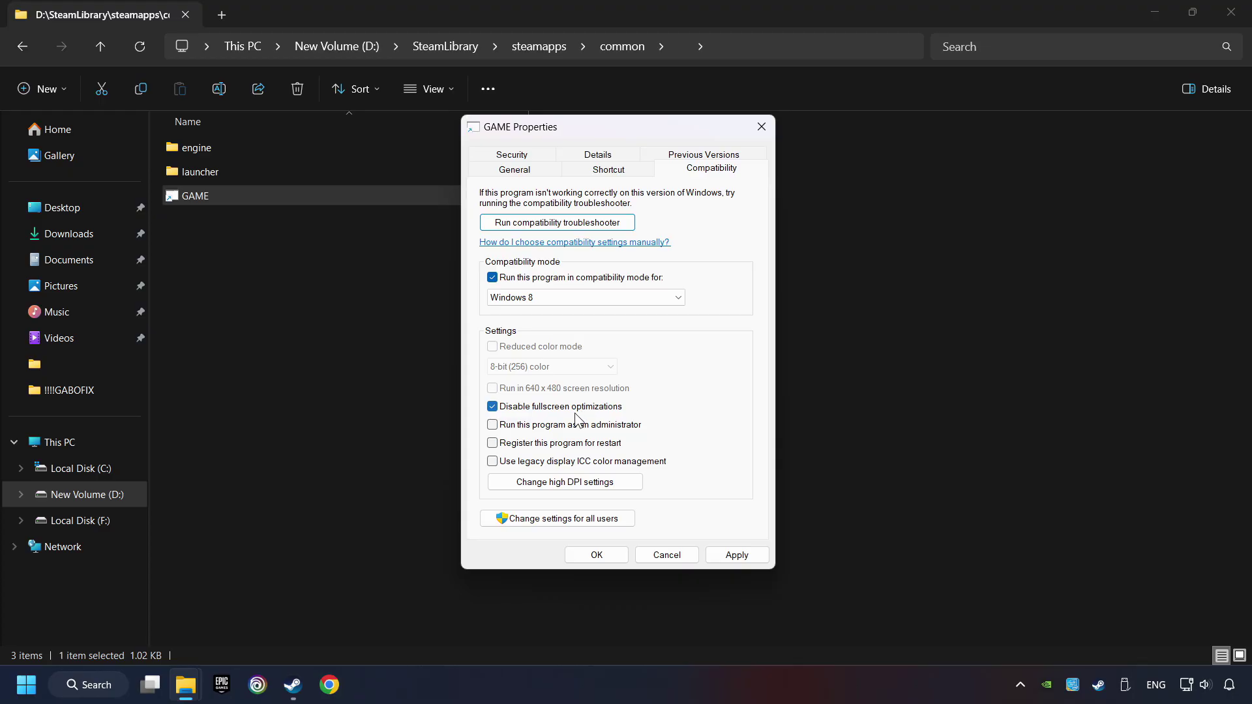
{"action": "left_click", "coordinate": [493, 426]}
{"action": "left_click", "coordinate": [744, 557]}
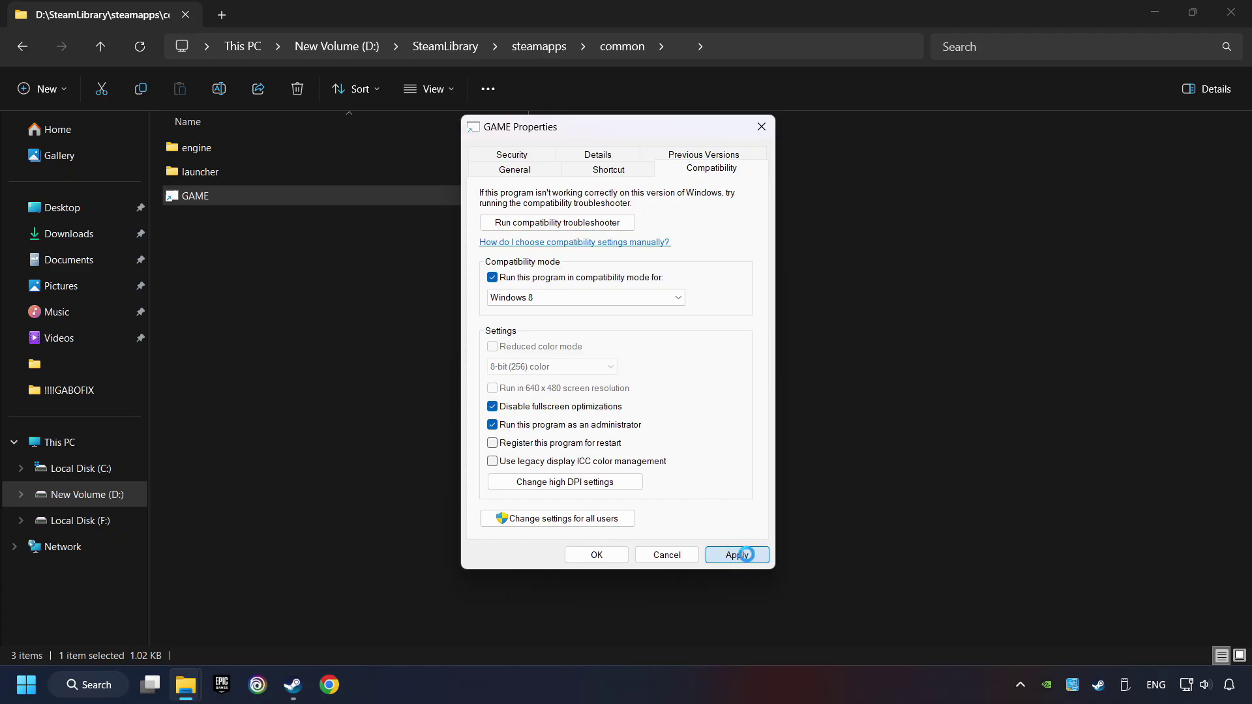
{"action": "left_click", "coordinate": [606, 560]}
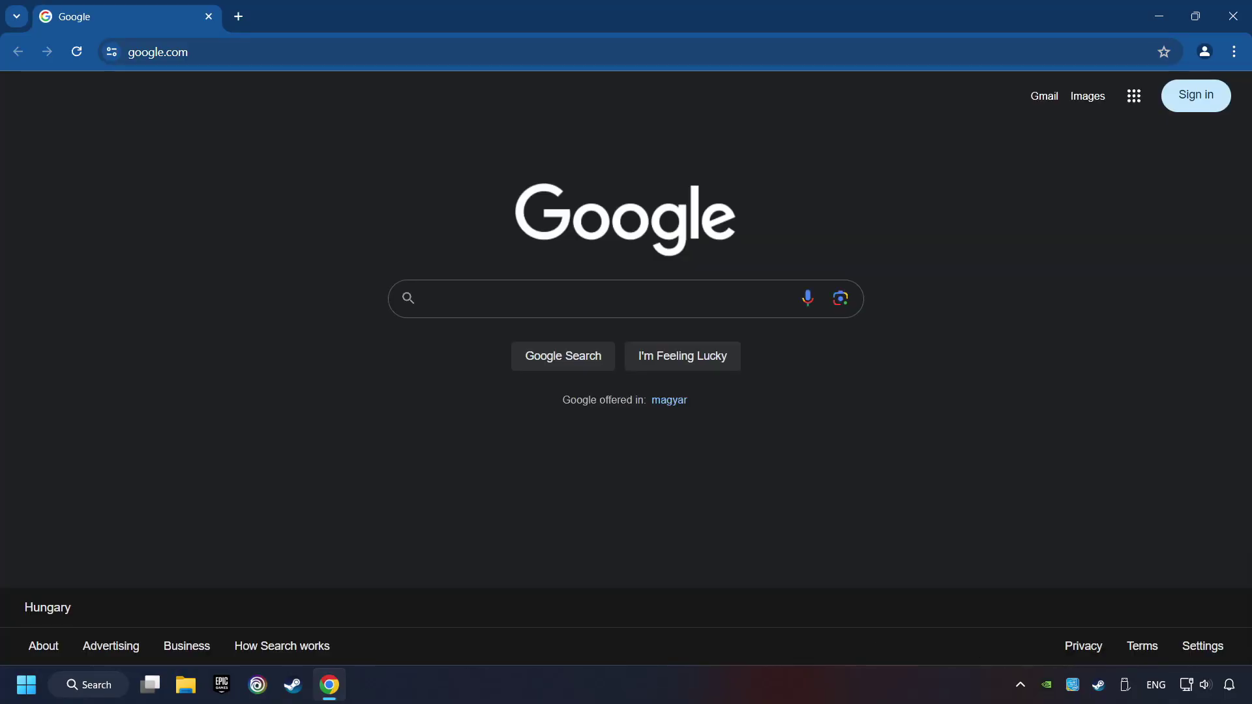
Load the DirectX download page and the Visual C++ Redistributable page in separate Chrome tabs.
{"action": "left_click", "coordinate": [240, 51]}
{"action": "type", "text": "https://www.microsoft.com/en-US/download/details.aspx?id=35"}
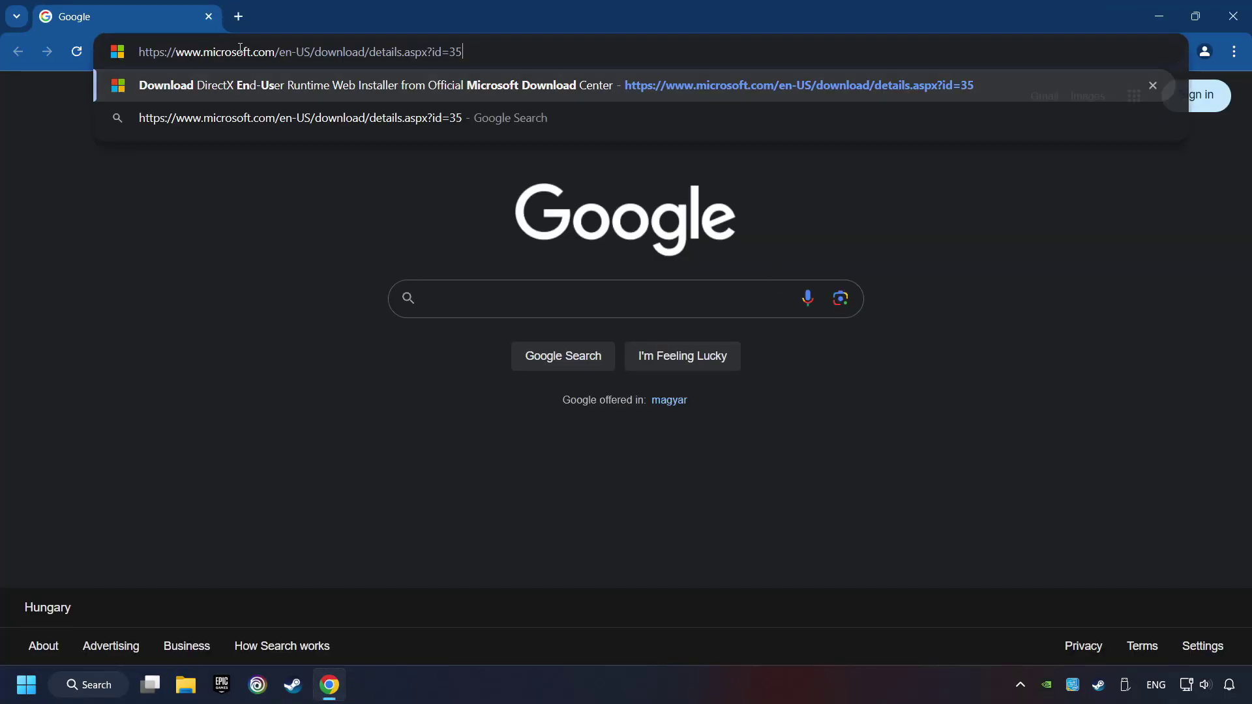
{"action": "key", "text": "Return"}
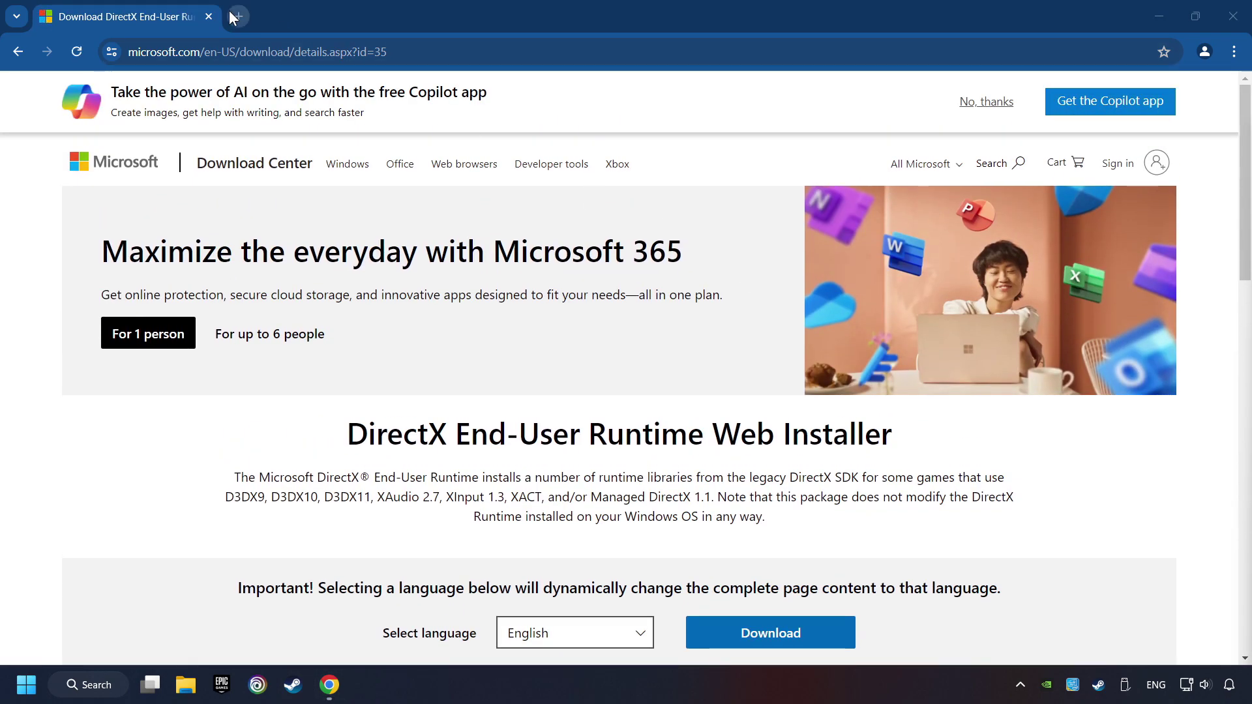
{"action": "left_click", "coordinate": [237, 17]}
{"action": "type", "text": "https://learn.microsoft.com/en-us/cpp/windows/latest-supported-vc-redist?view=msvc-160"}
{"action": "key", "text": "Return"}
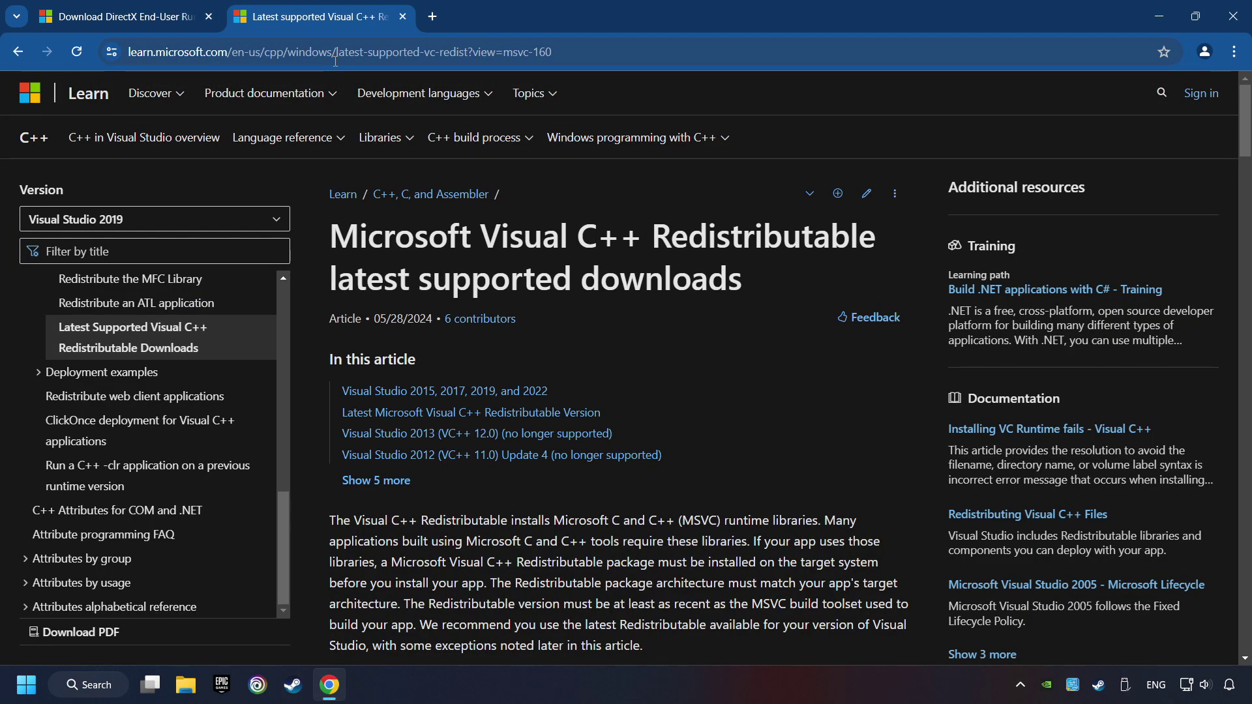
{"action": "left_click", "coordinate": [156, 16]}
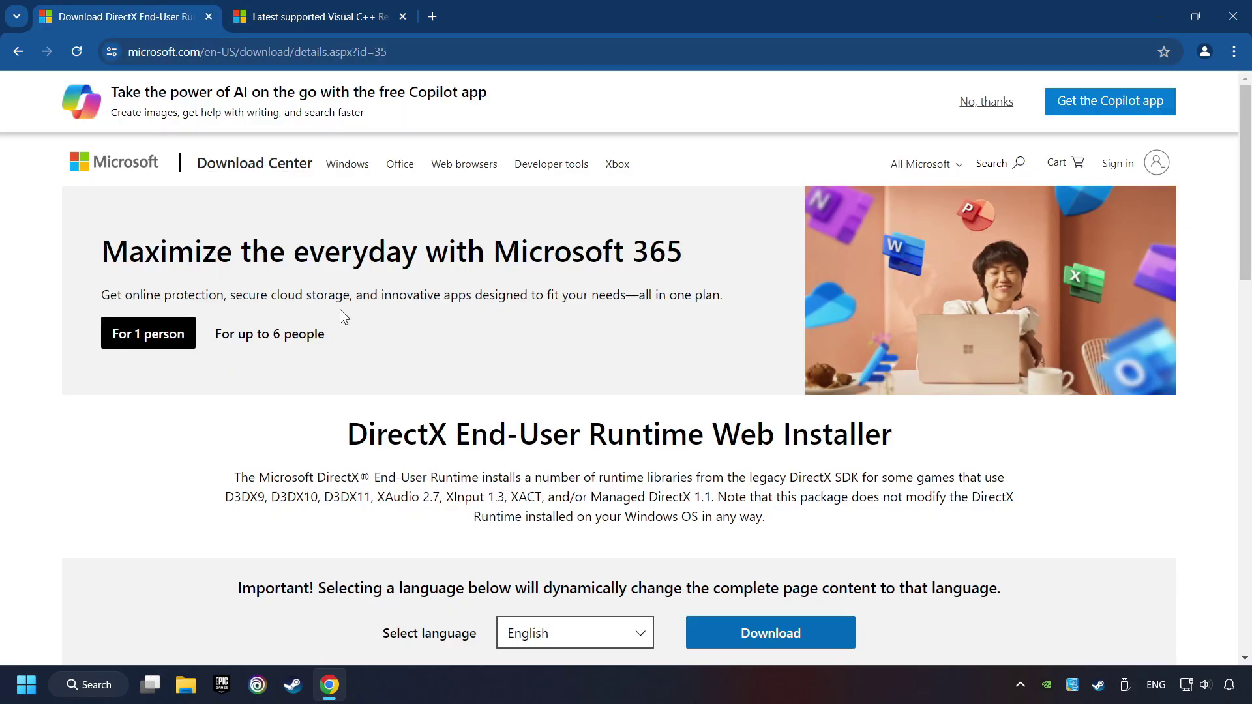
Download the DirectX End-User Runtime installer and launch dxwebsetup.exe.
{"action": "scroll", "coordinate": [374, 339], "scroll_direction": "down", "scroll_amount": 2}
{"action": "scroll", "coordinate": [351, 350], "scroll_direction": "down", "scroll_amount": 1}
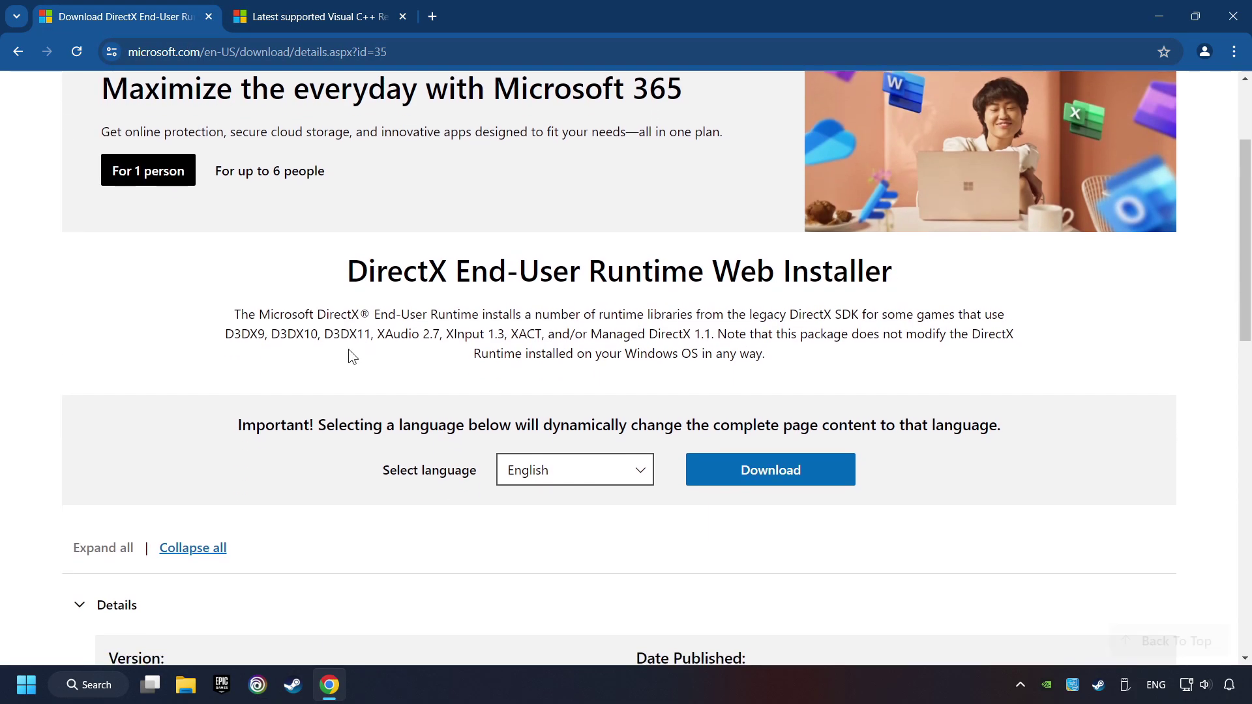
{"action": "left_click", "coordinate": [780, 480]}
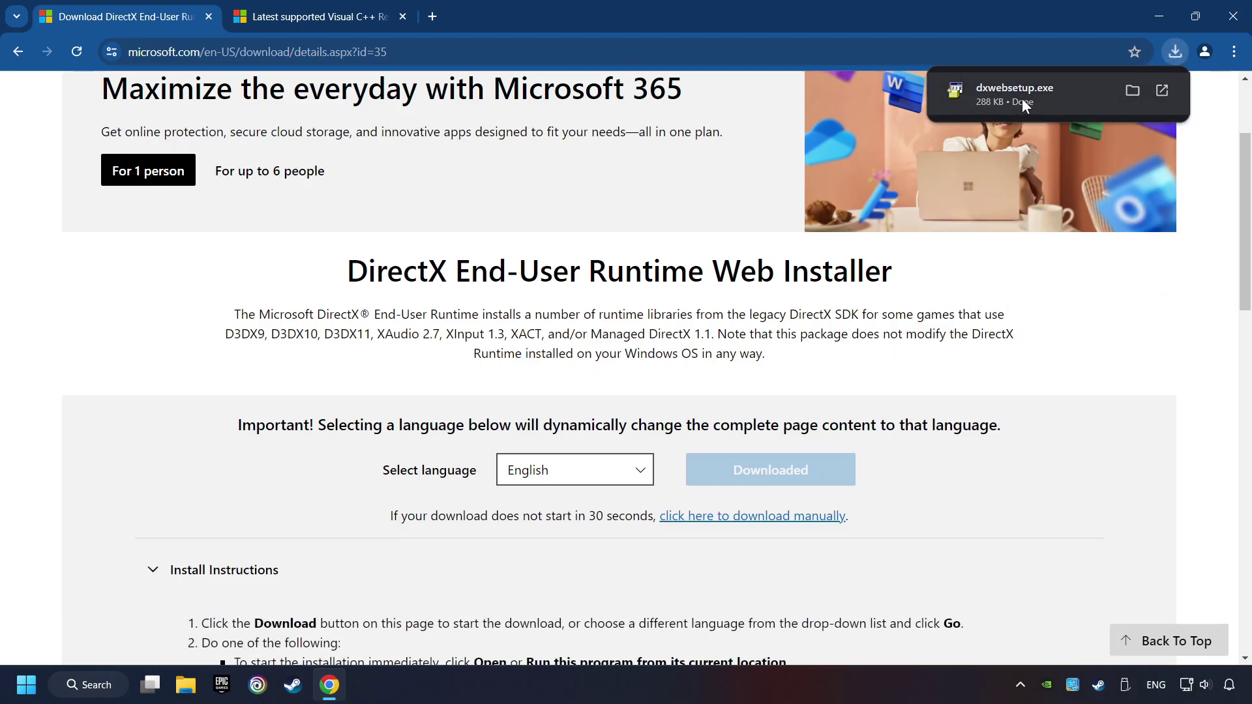
{"action": "left_click", "coordinate": [1068, 92]}
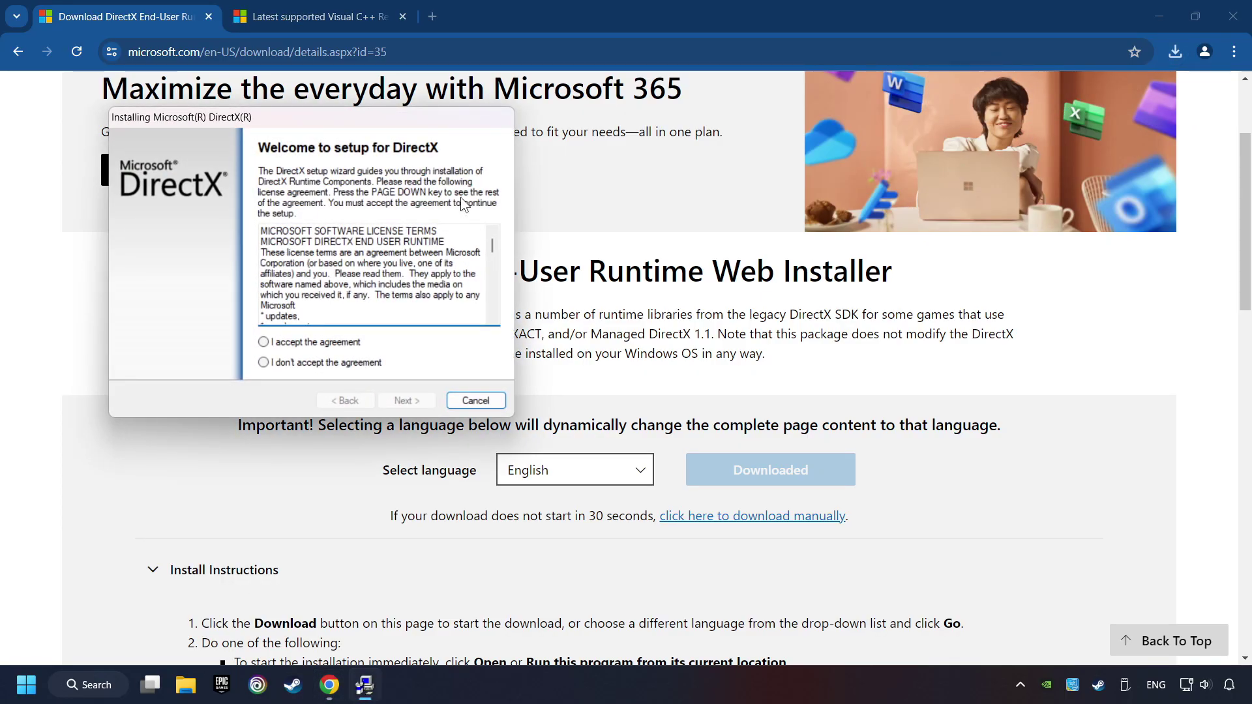
{"action": "left_click_drag", "start_coordinate": [414, 118], "coordinate": [724, 210]}
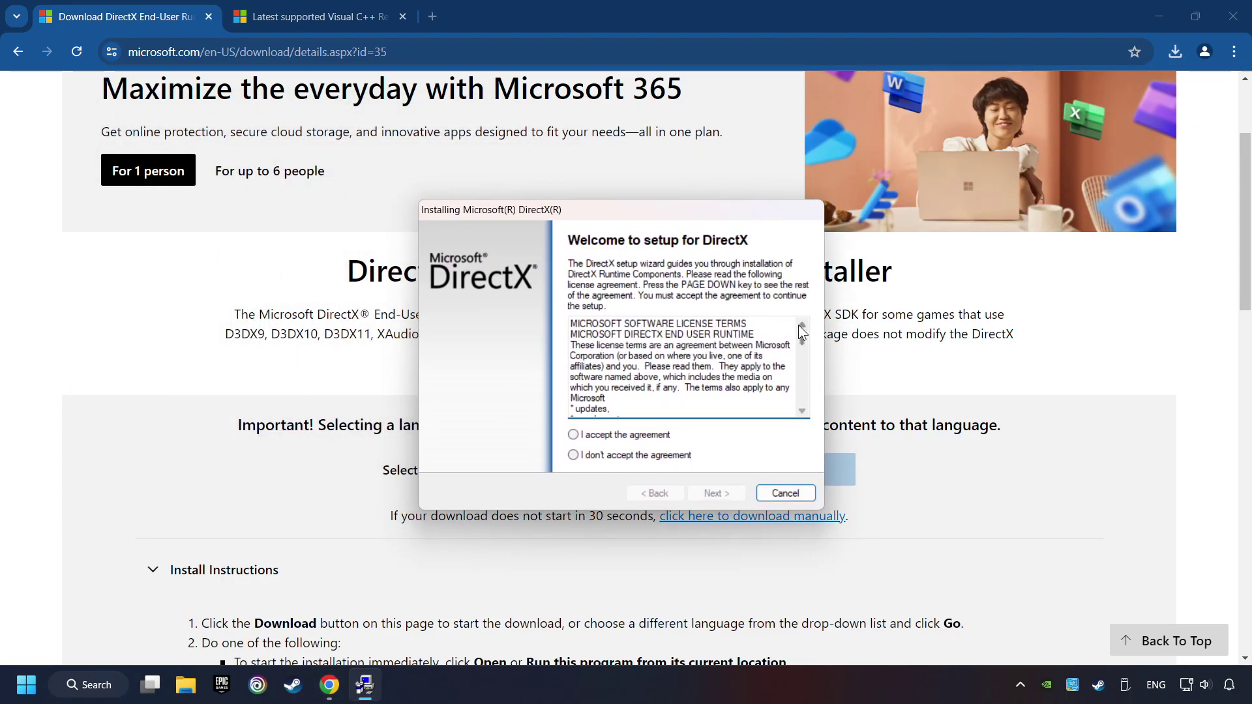
Accept the DirectX license, decline the Bing Bar, and finish the setup.
{"action": "left_click", "coordinate": [648, 436]}
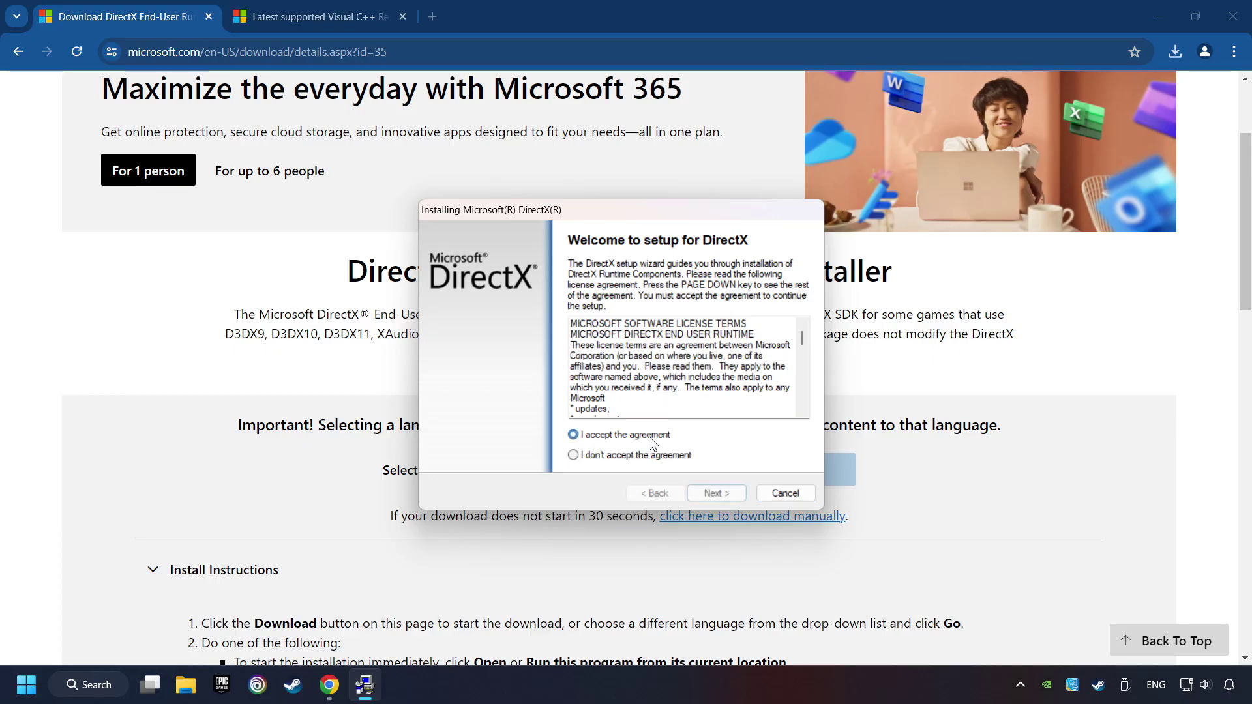
{"action": "left_click", "coordinate": [718, 495]}
{"action": "left_click", "coordinate": [564, 379]}
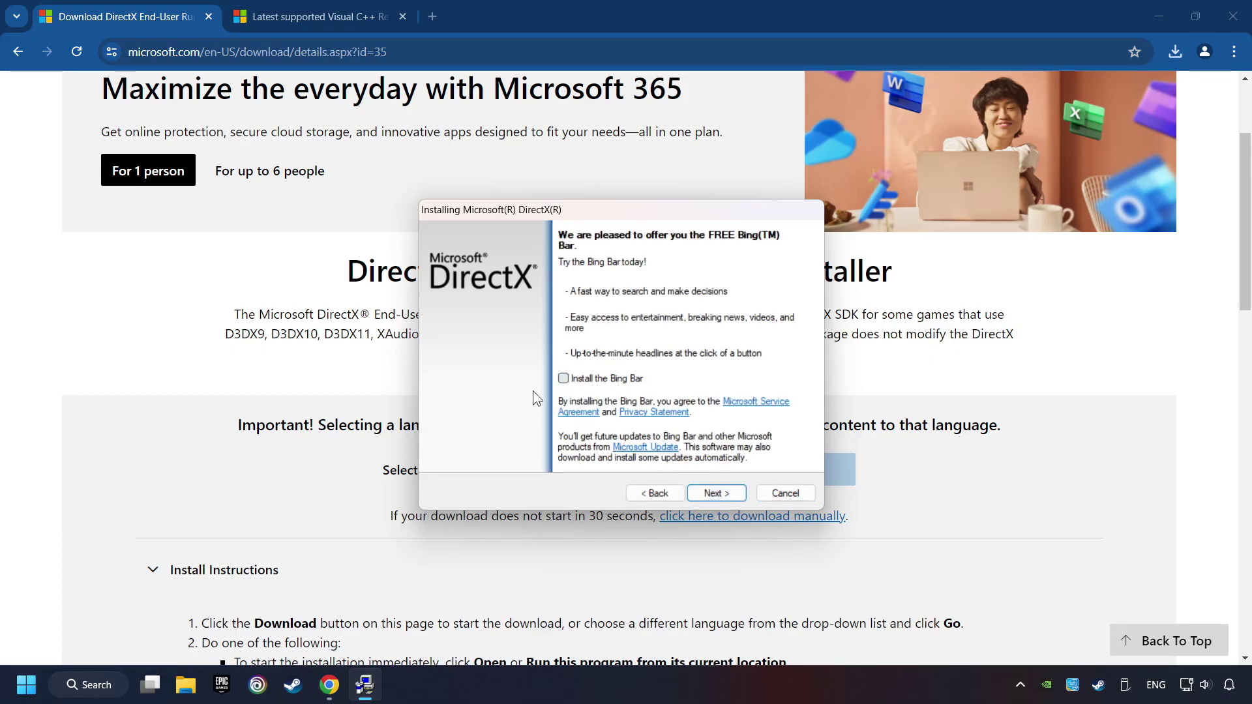
{"action": "left_click", "coordinate": [717, 494]}
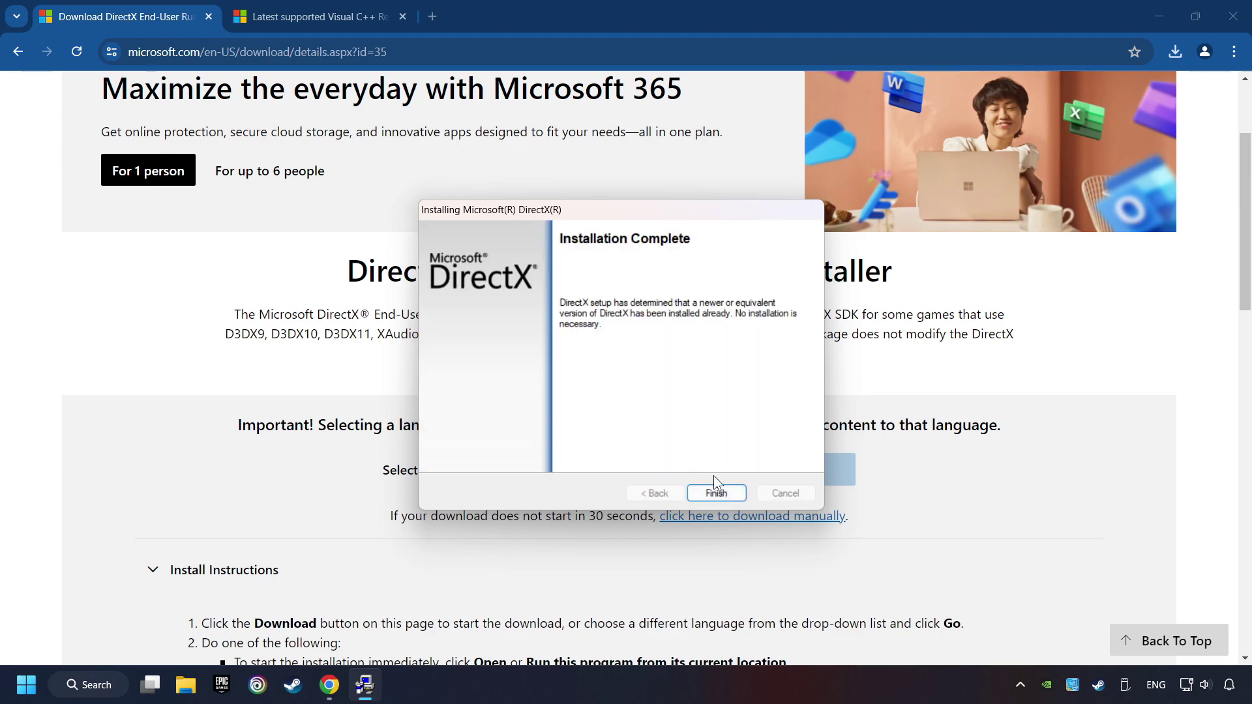
{"action": "left_click", "coordinate": [725, 492]}
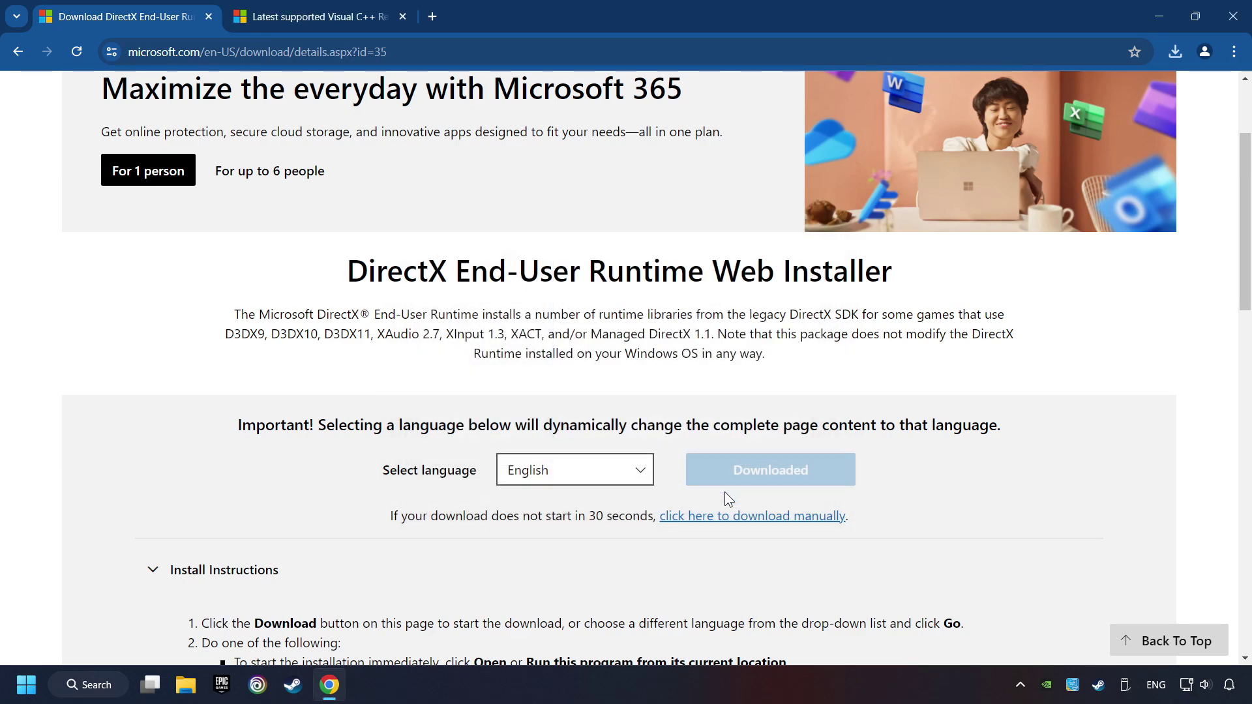
Download the ARM64, x86 and x64 Visual C++ redistributables from the Microsoft Learn page.
{"action": "left_click", "coordinate": [302, 17]}
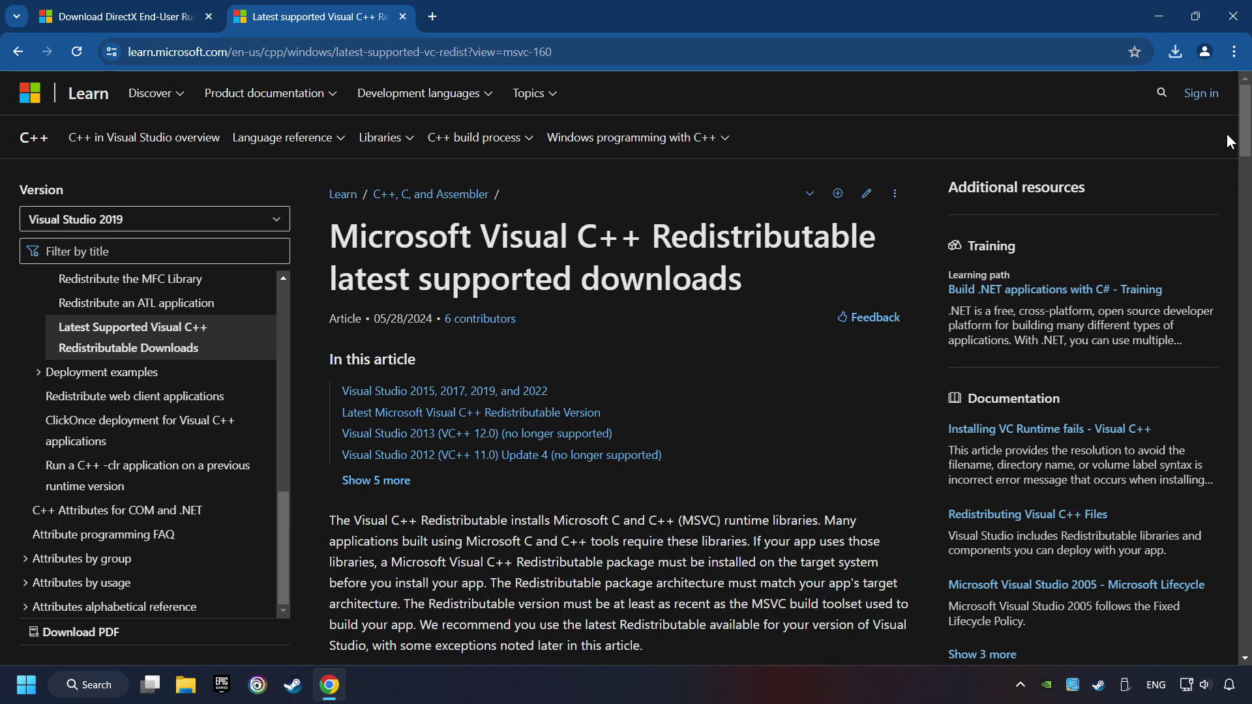
{"action": "scroll", "coordinate": [1229, 137], "scroll_direction": "down", "scroll_amount": 6}
{"action": "scroll", "coordinate": [1165, 190], "scroll_direction": "down", "scroll_amount": 6}
{"action": "scroll", "coordinate": [1165, 189], "scroll_direction": "down", "scroll_amount": 3}
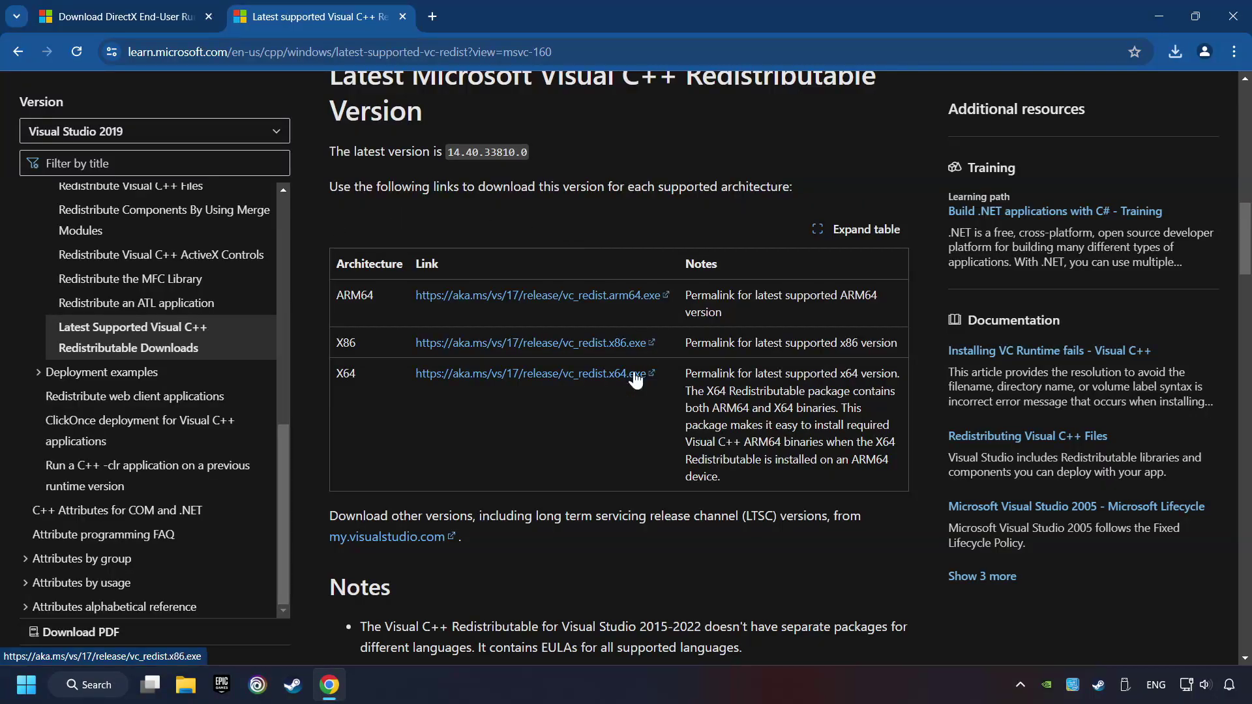
{"action": "left_click", "coordinate": [499, 296]}
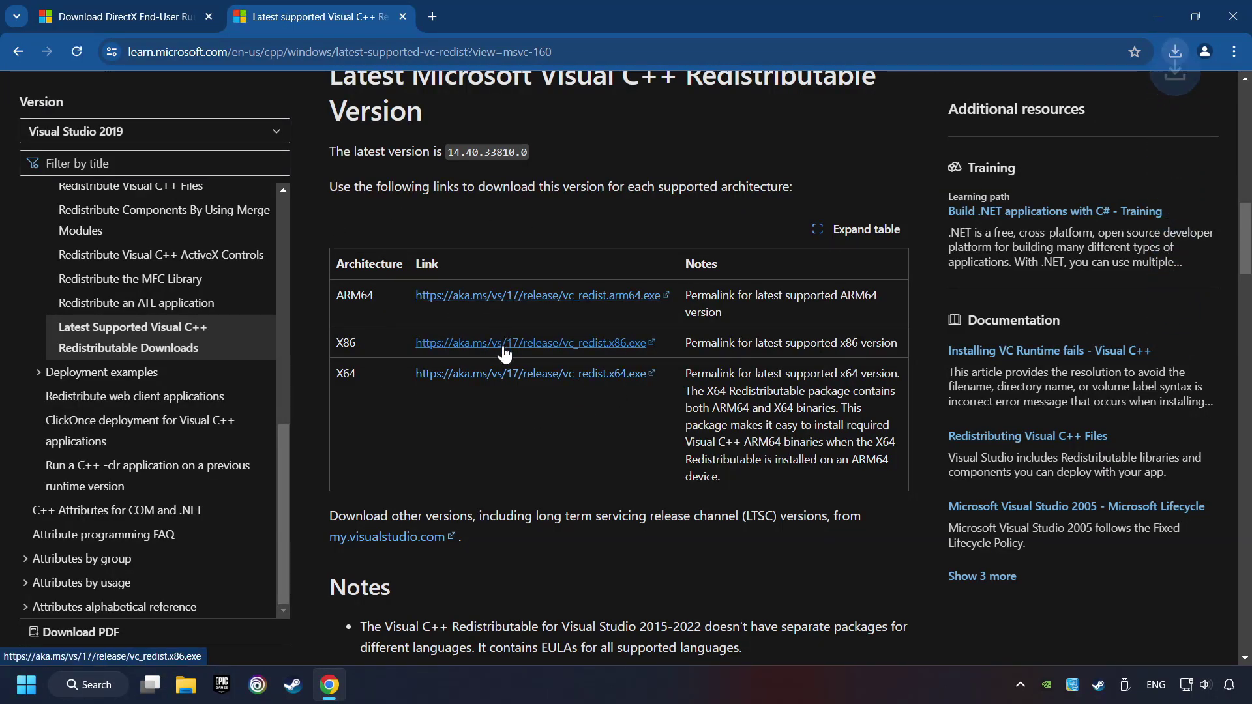
{"action": "left_click", "coordinate": [505, 354]}
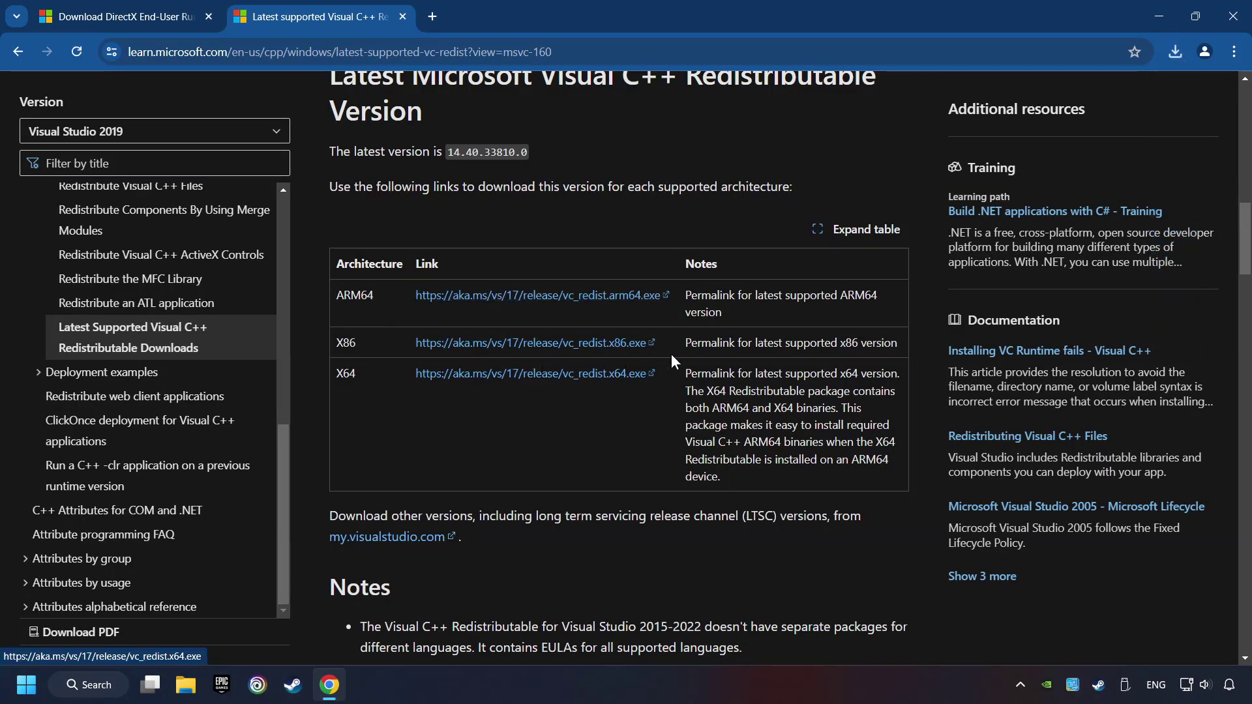
Run the ARM64 redistributable installer and accept the terms; install fails as unsupported.
{"action": "left_click", "coordinate": [1176, 52]}
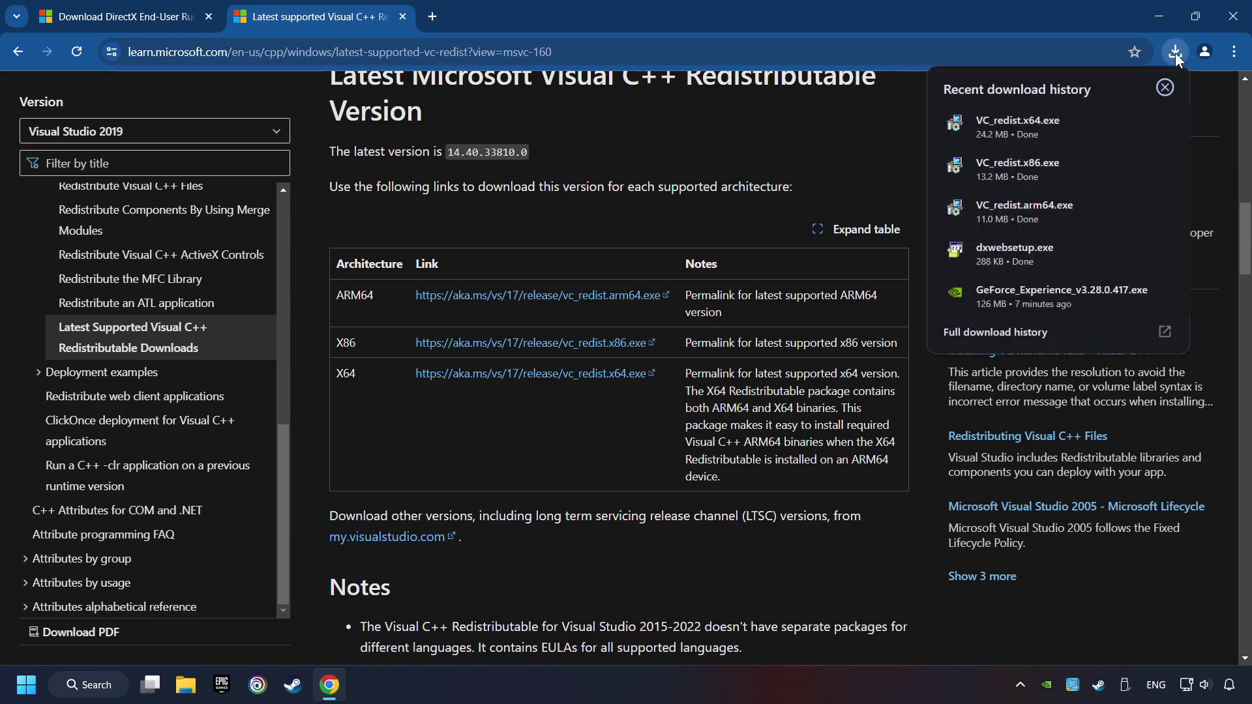
{"action": "left_click", "coordinate": [1046, 205]}
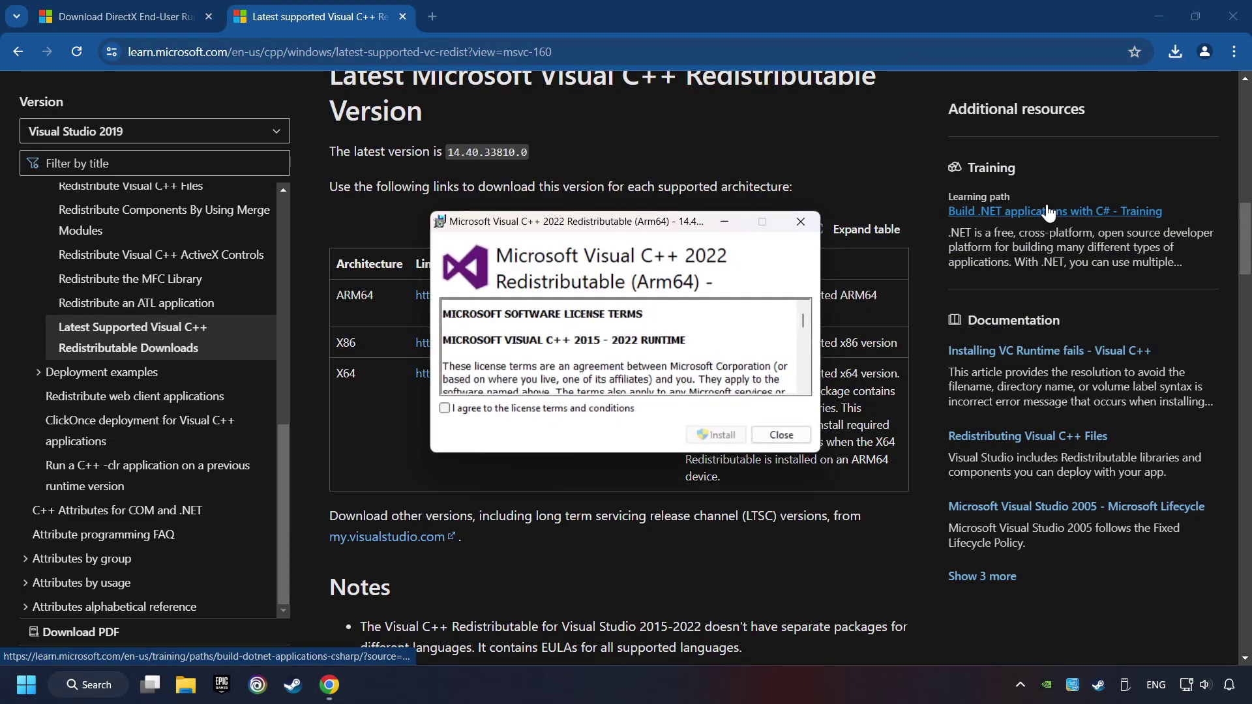
{"action": "scroll", "coordinate": [789, 362], "scroll_direction": "down", "scroll_amount": 5}
{"action": "scroll", "coordinate": [790, 362], "scroll_direction": "down", "scroll_amount": 10}
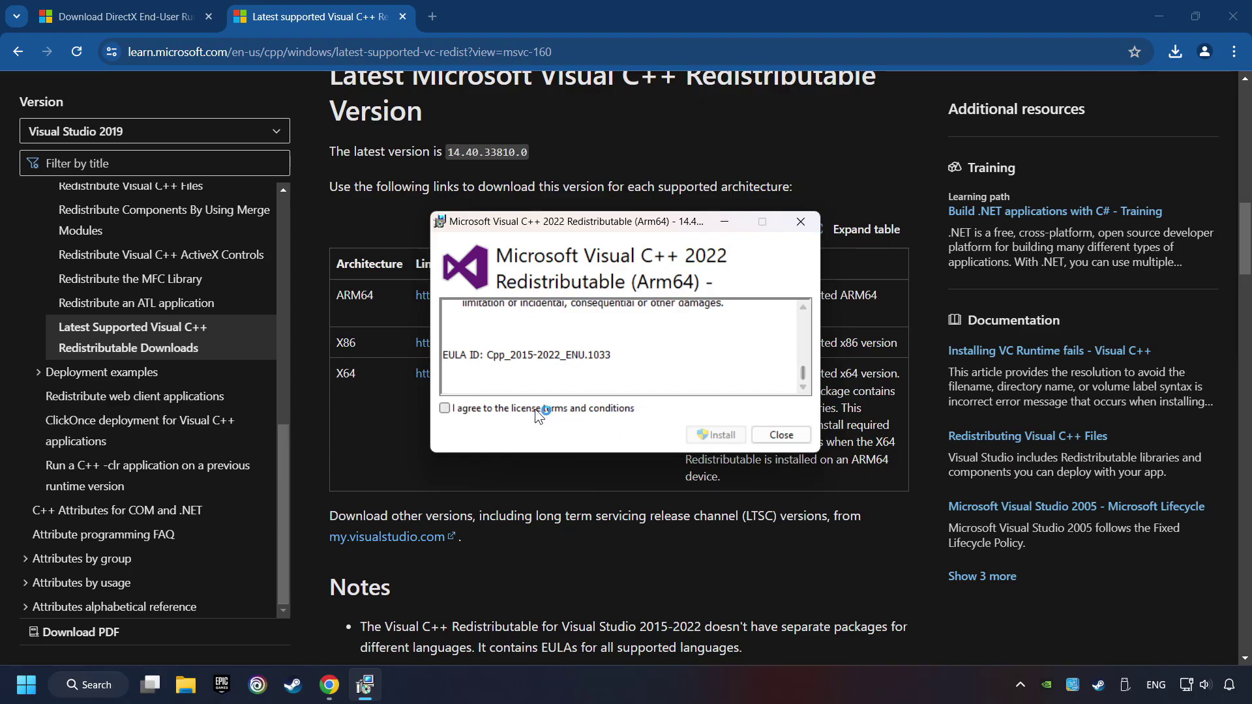
{"action": "left_click", "coordinate": [526, 409]}
{"action": "left_click", "coordinate": [725, 435]}
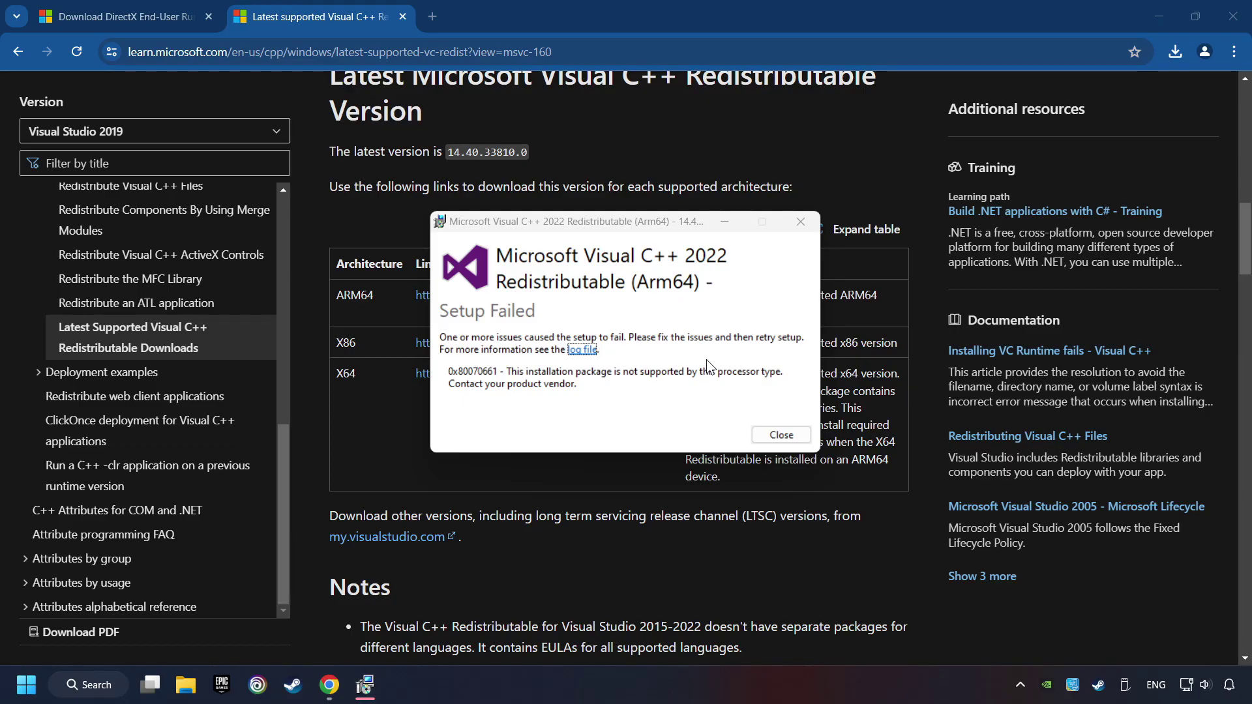
Dismiss the ARM64 failure, then run VC_redist.x86.exe and VC_redist.x64.exe from downloads.
{"action": "left_click", "coordinate": [780, 433]}
{"action": "left_click", "coordinate": [1174, 56]}
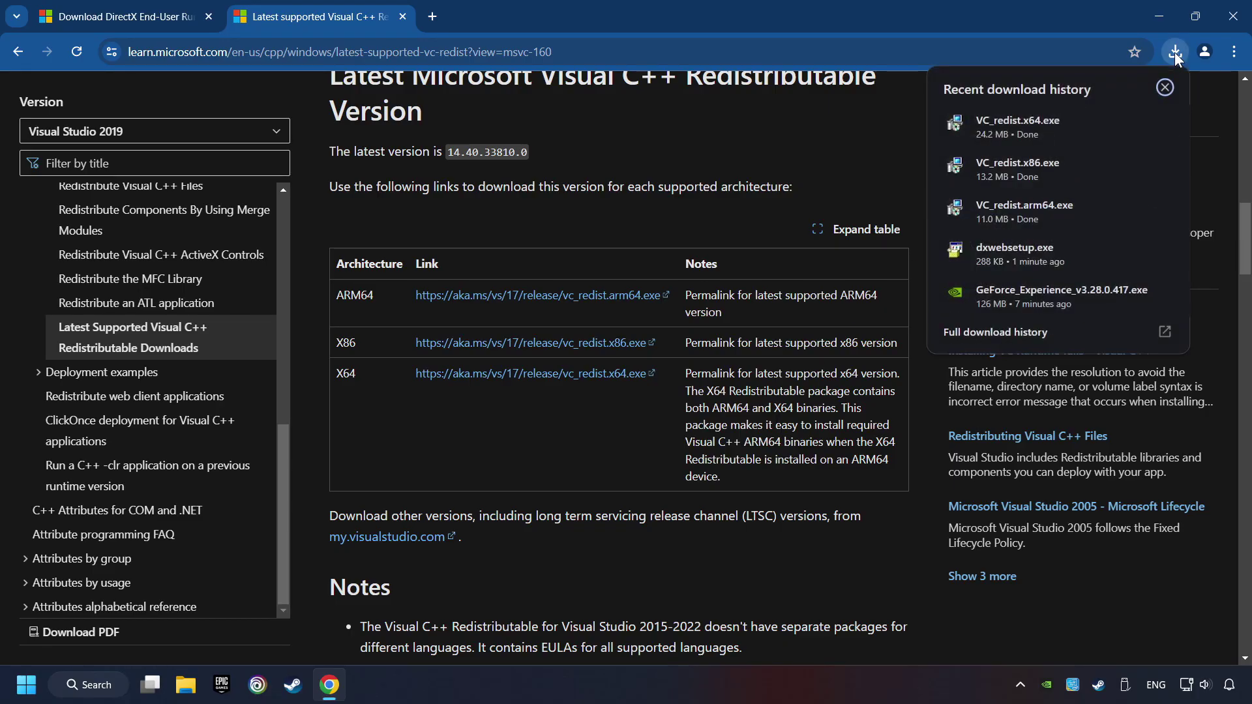
{"action": "left_click", "coordinate": [1047, 160]}
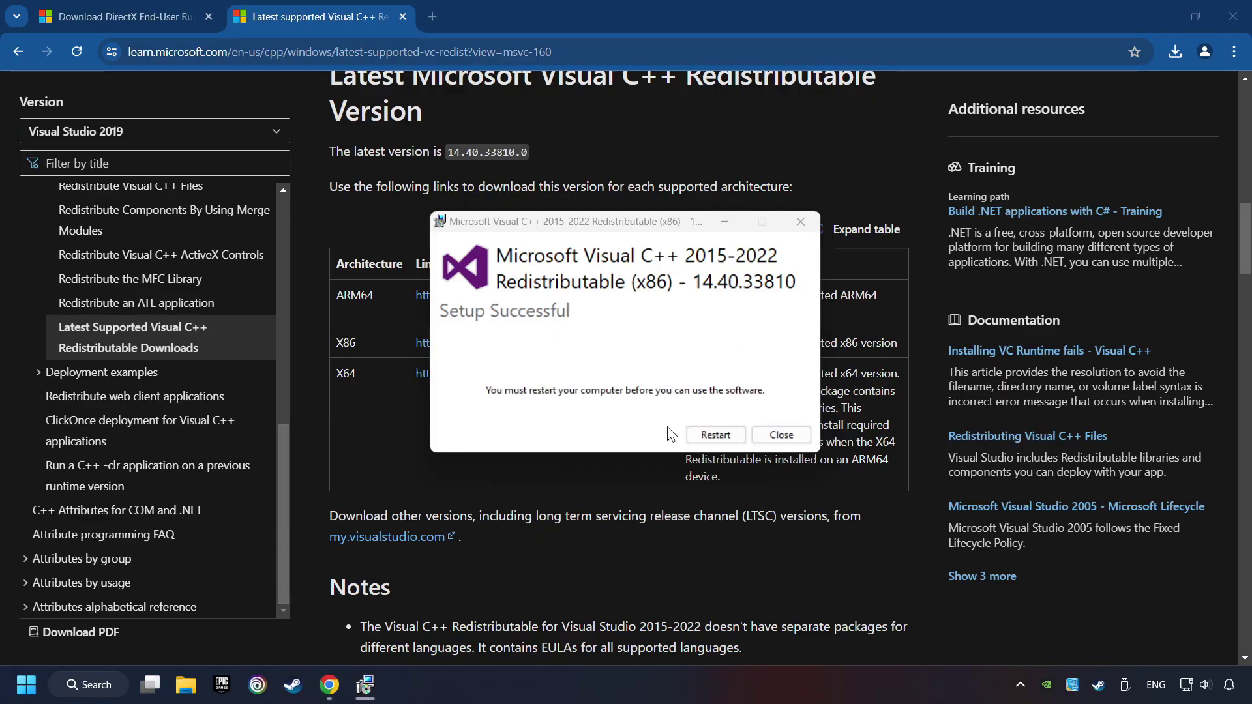
{"action": "left_click", "coordinate": [786, 435]}
{"action": "left_click", "coordinate": [1172, 54]}
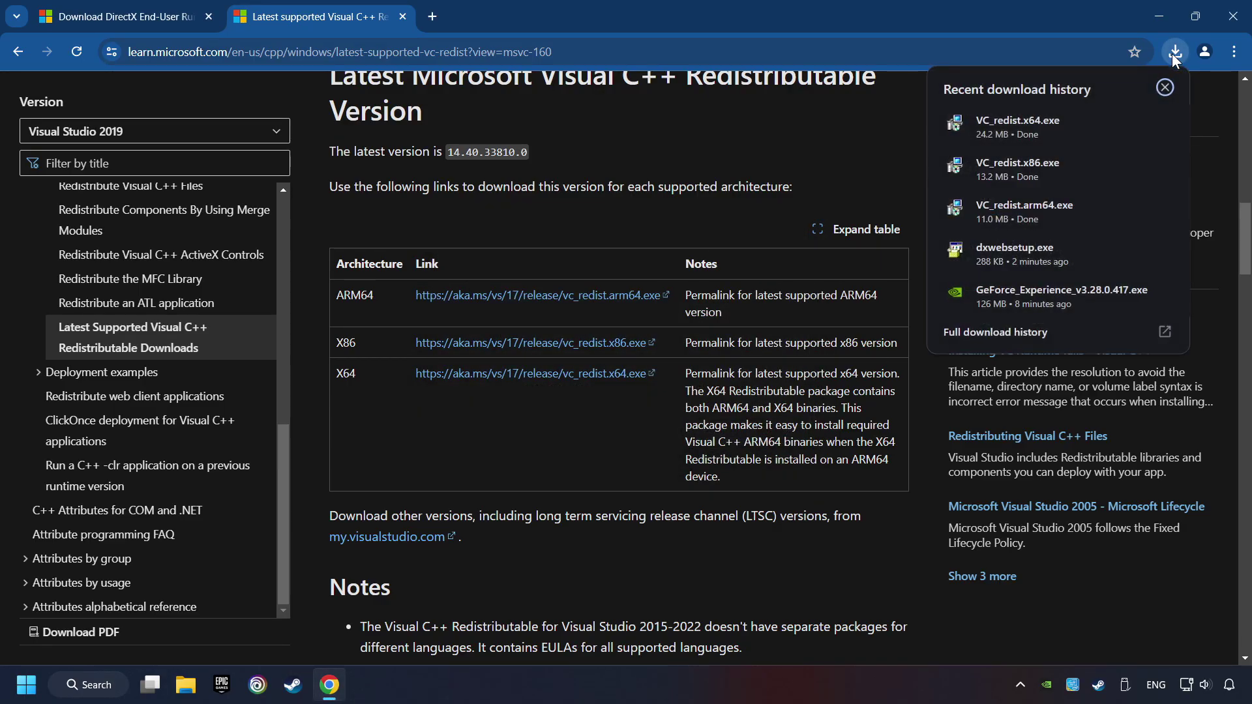
{"action": "left_click", "coordinate": [1071, 122]}
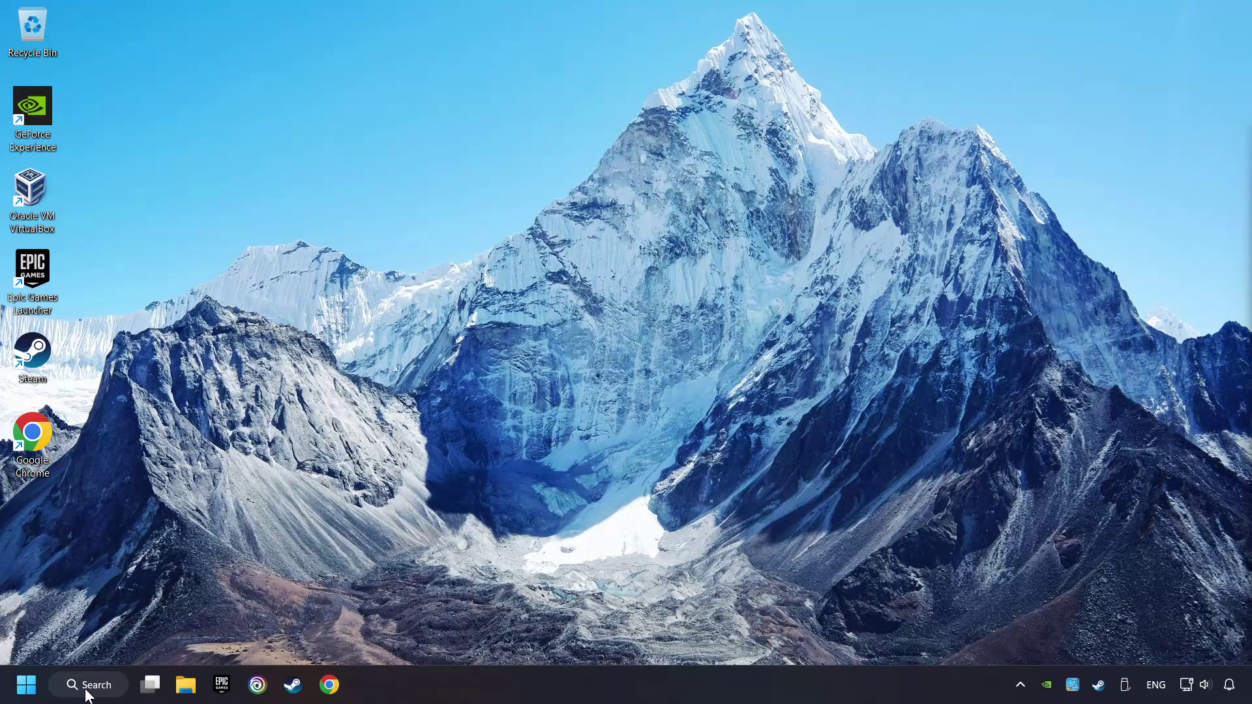
Run Check for updates in Windows Update, see 'You're up to date', and close Settings.
{"action": "left_click", "coordinate": [111, 685]}
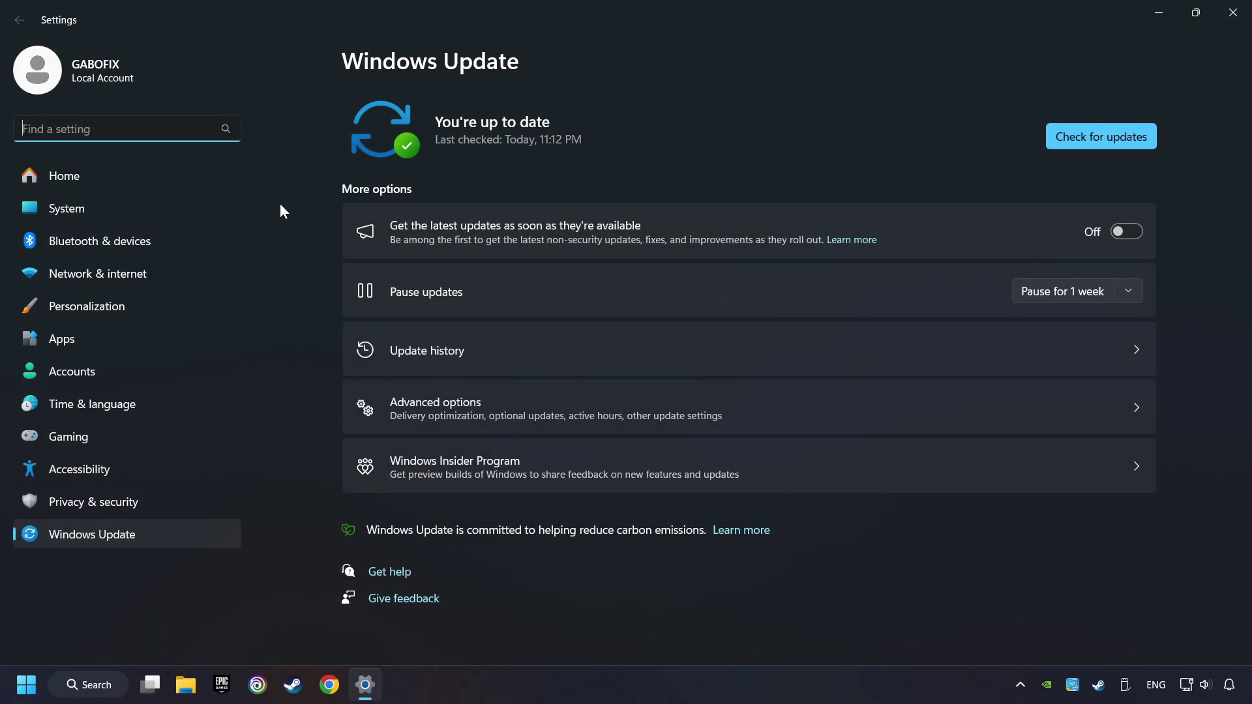
{"action": "left_click", "coordinate": [1113, 139]}
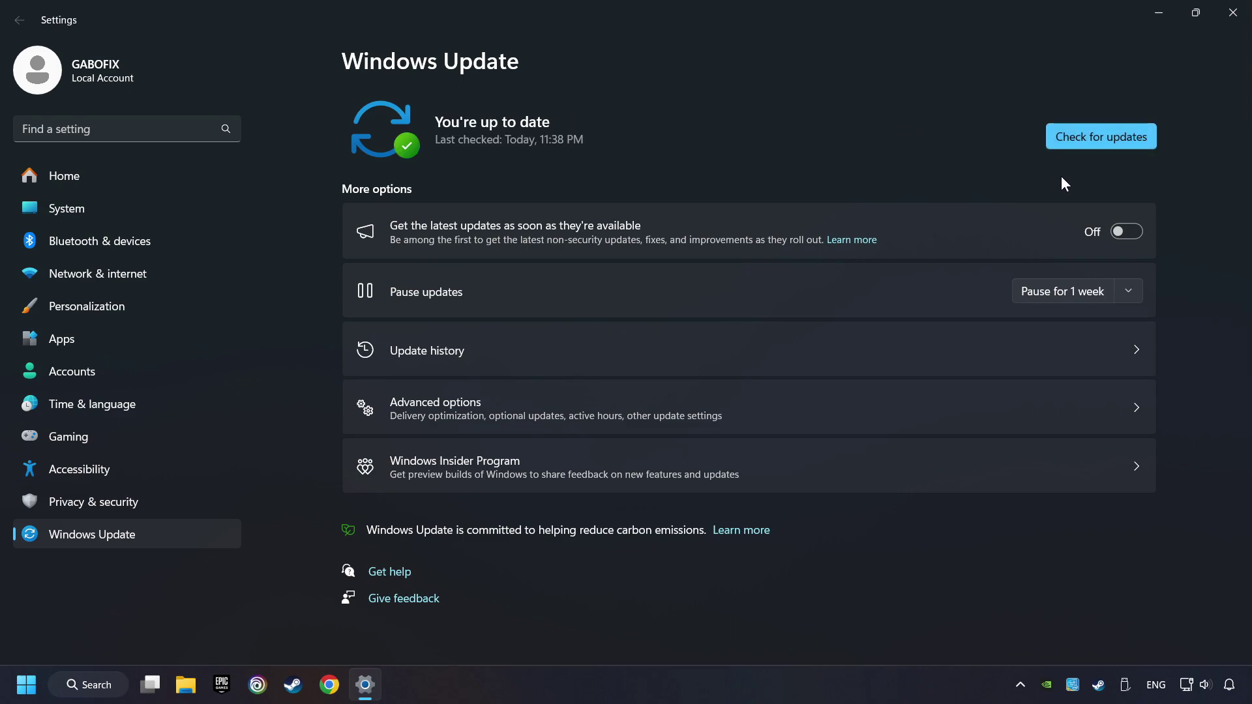
{"action": "left_click", "coordinate": [1230, 22]}
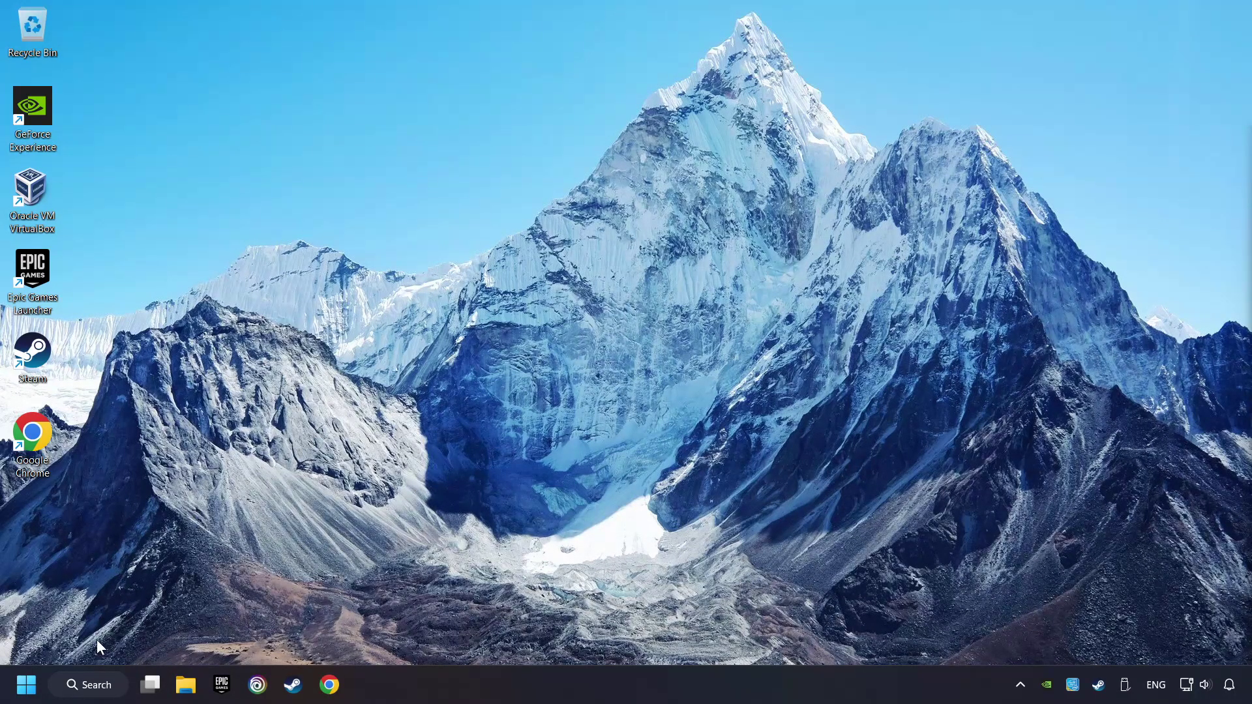
Launch Command Prompt as administrator from search and run sfc /scannow.
{"action": "left_click", "coordinate": [95, 685]}
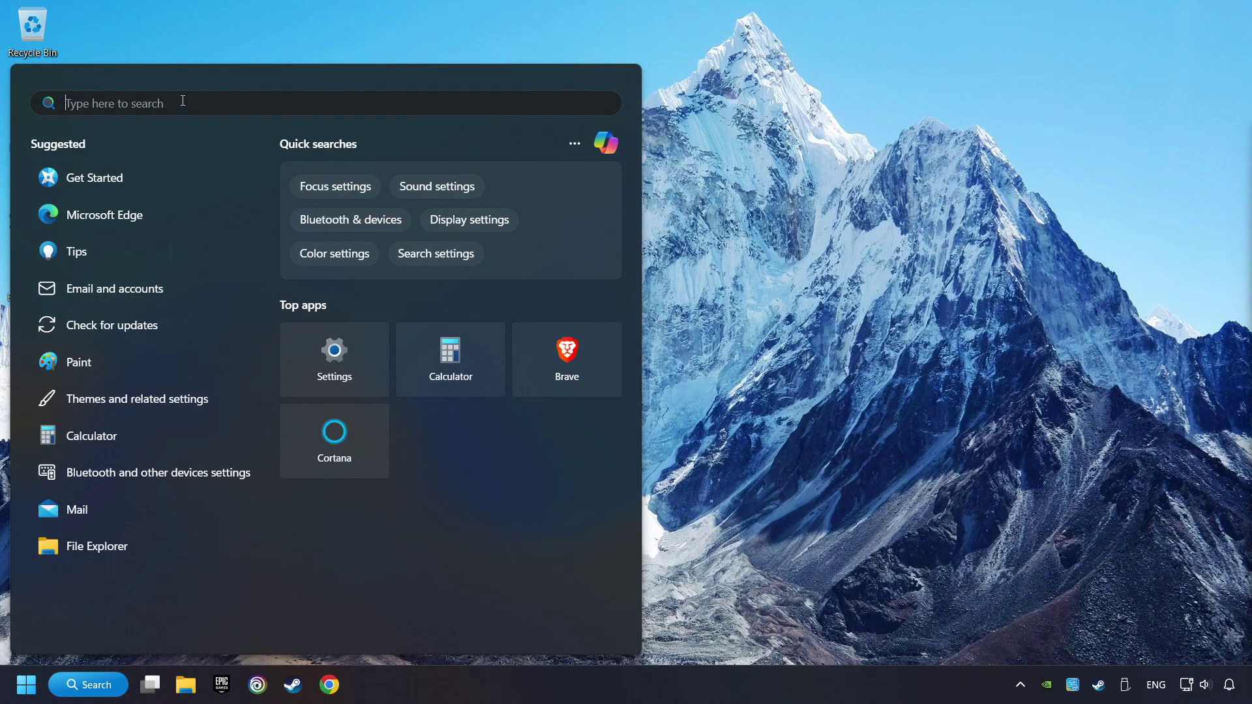
{"action": "type", "text": "cmd"}
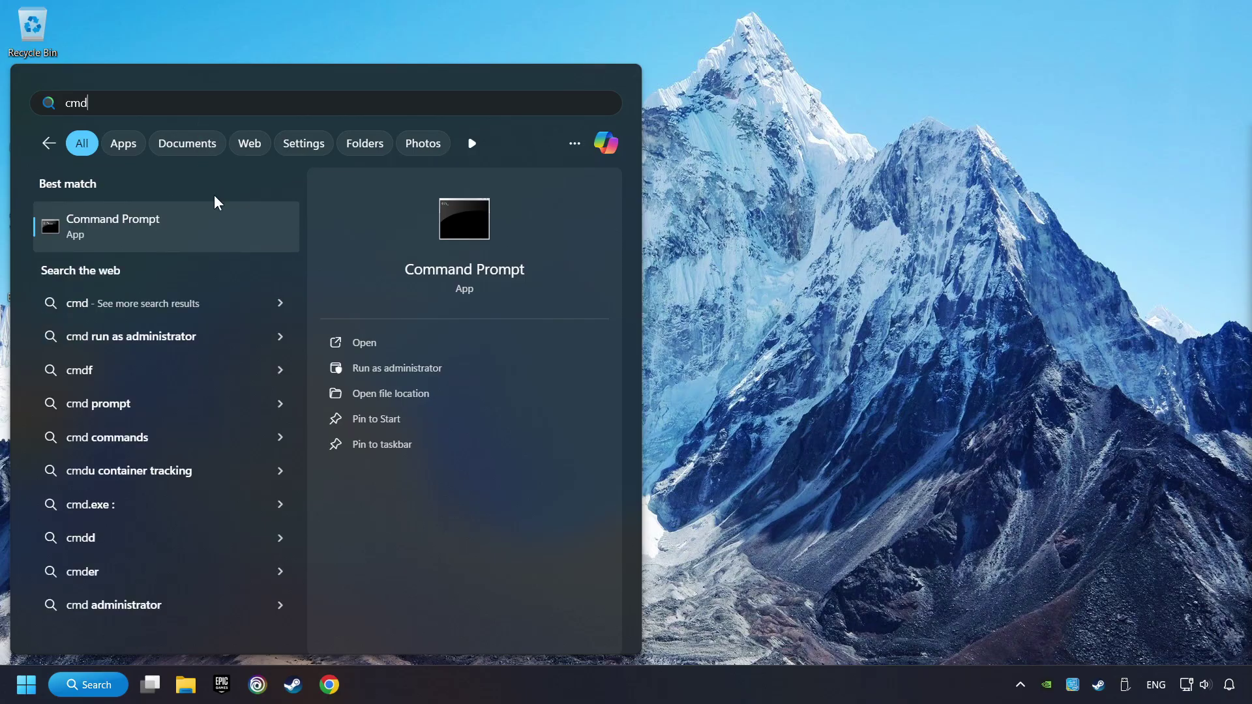
{"action": "right_click", "coordinate": [259, 227]}
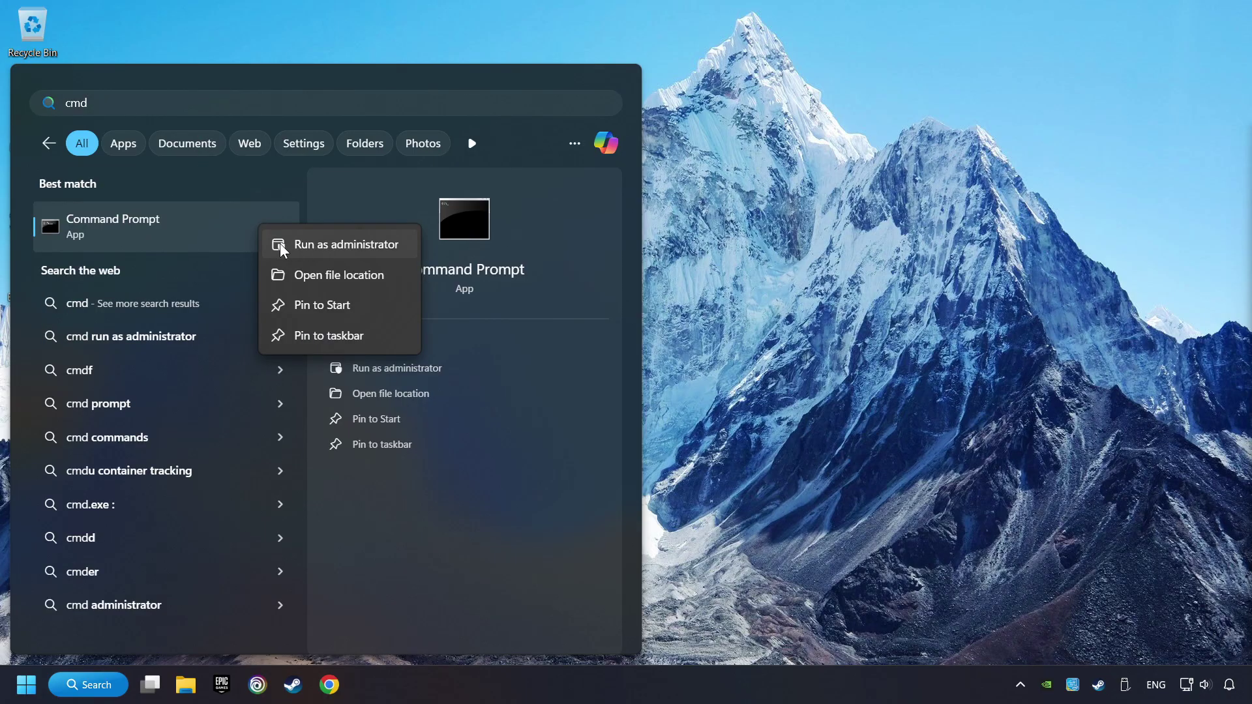
{"action": "left_click", "coordinate": [333, 247]}
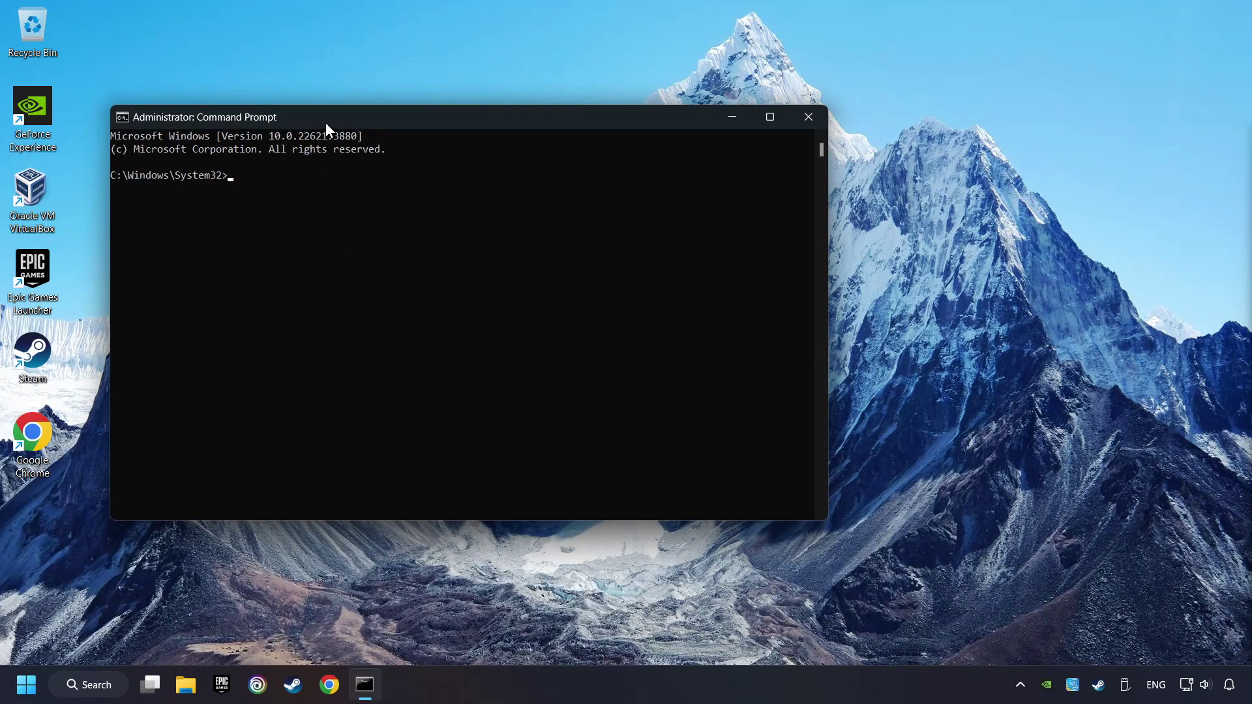
{"action": "left_click_drag", "start_coordinate": [454, 143], "coordinate": [472, 149]}
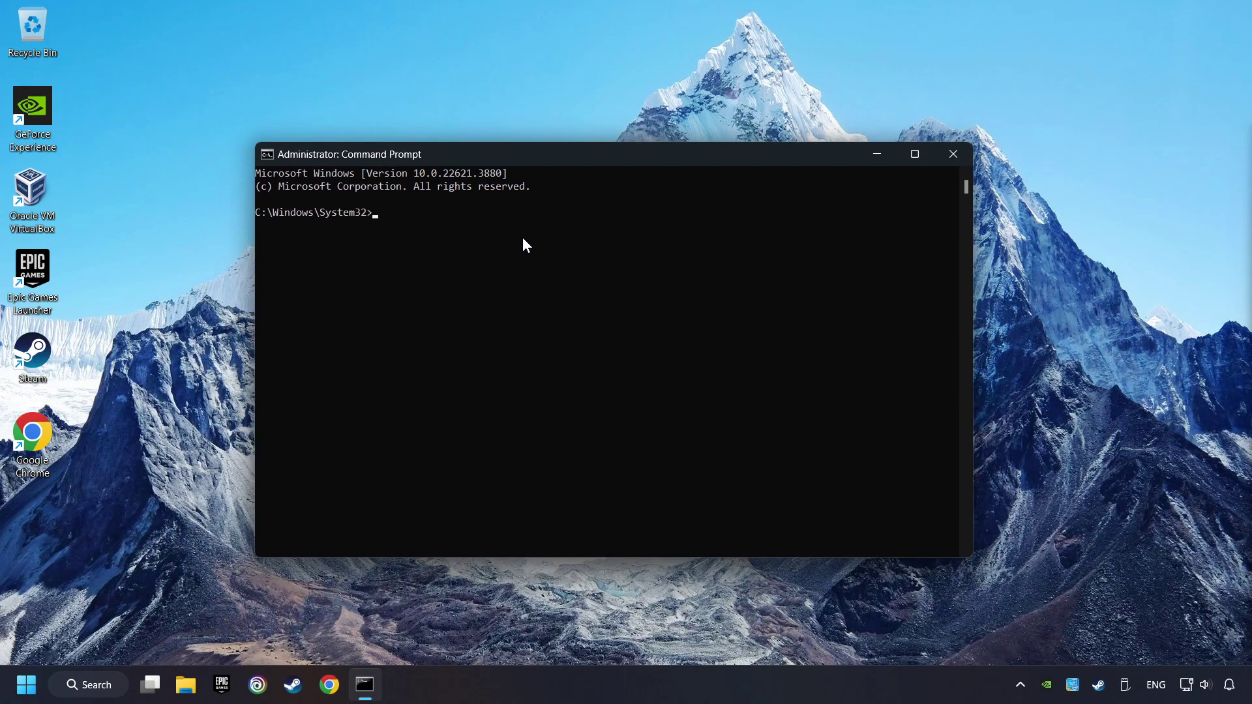
{"action": "type", "text": "sfc /scannow"}
{"action": "key", "text": "Return"}
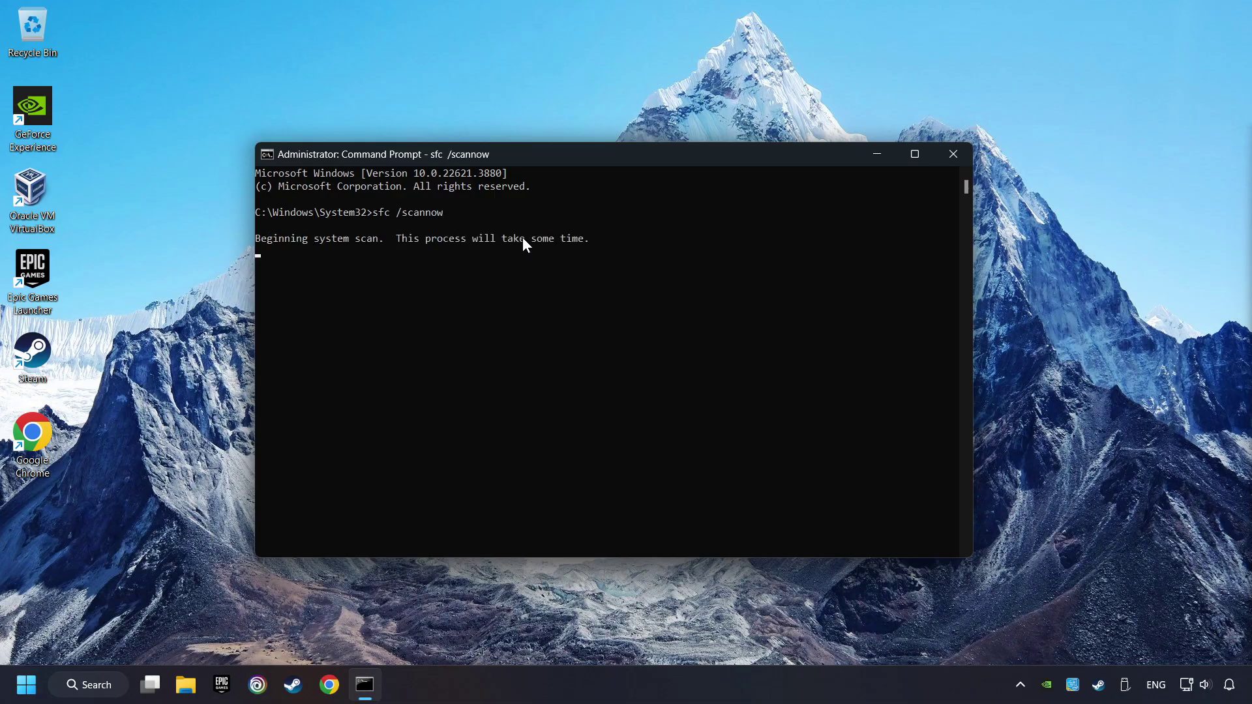